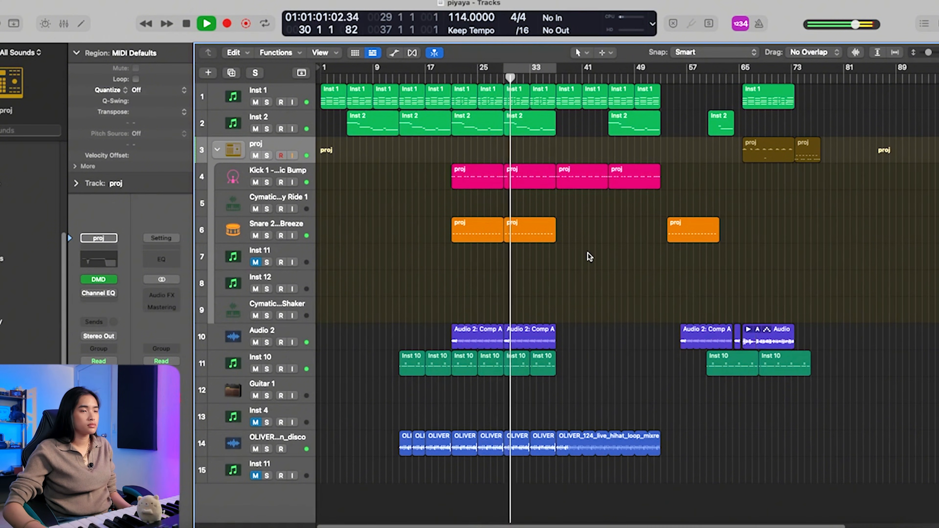
Step: Play the looped drum section through Alkane to observe its spectrogram, and reposition the plug-in window
key("space")
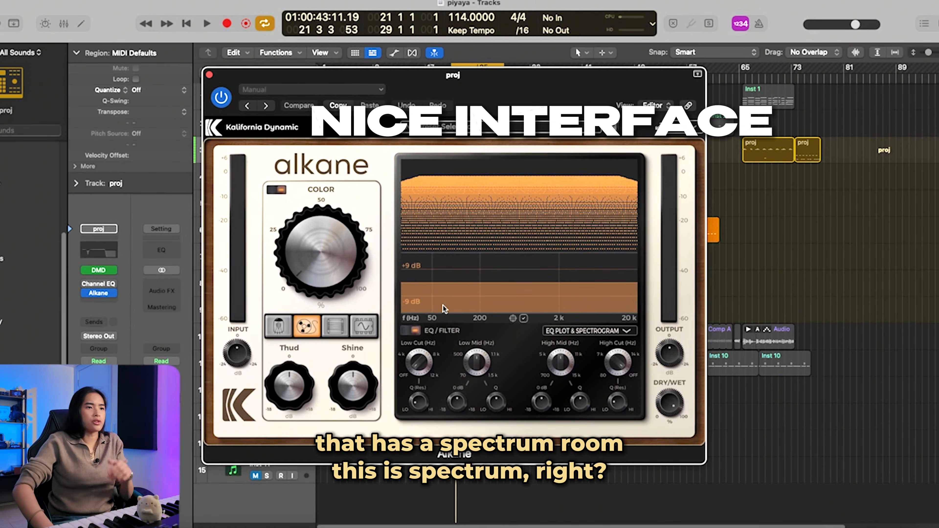
key("space")
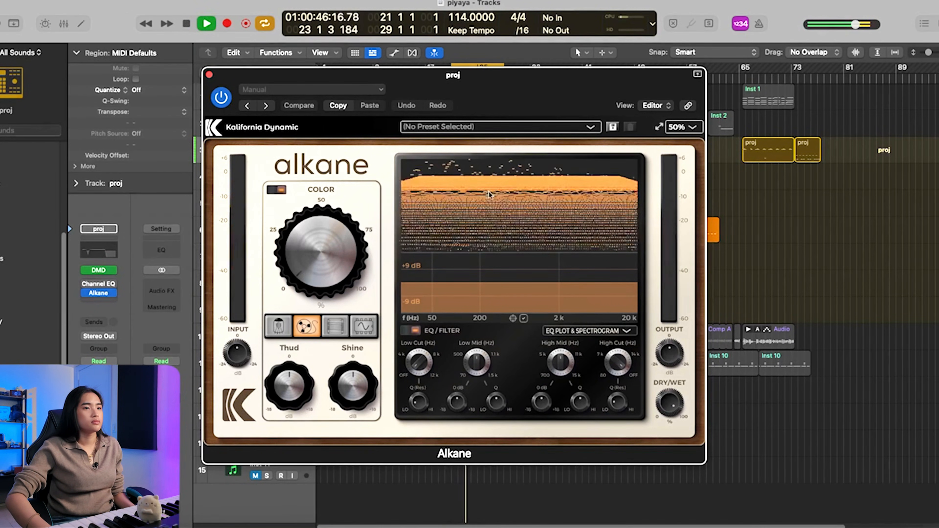
key("space")
left_click_drag(461, 76, 753, 67)
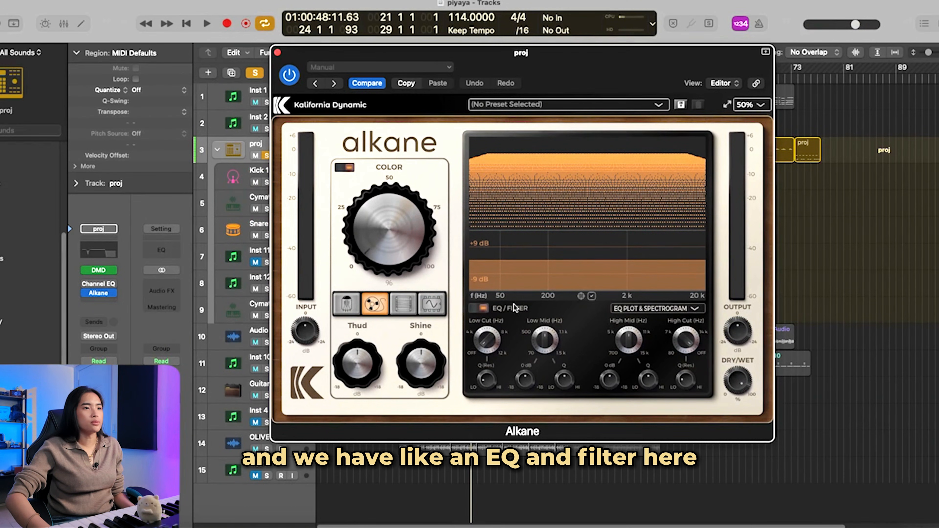
Step: Audition the Tape circuit by sweeping the Color amount during playback, ending at about 46.5%
left_click(381, 243)
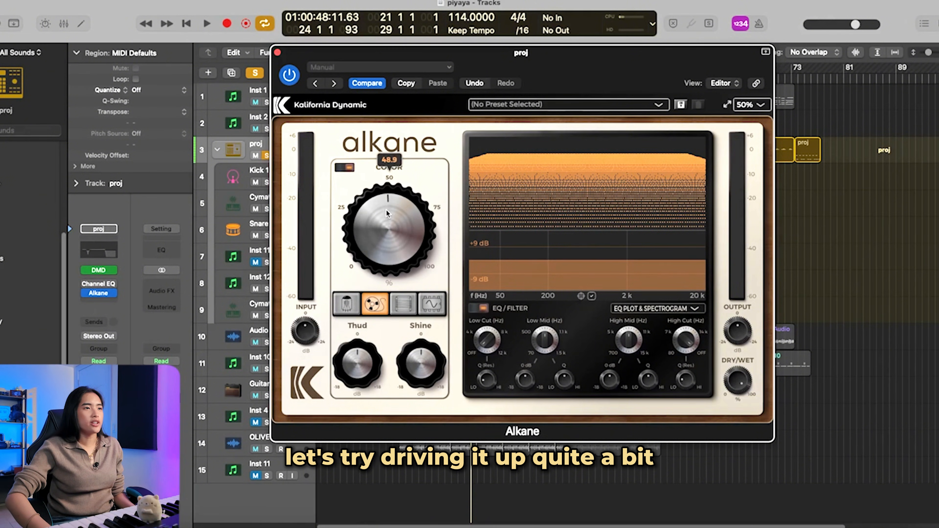
left_click_drag(387, 213, 385, 210)
left_click(347, 169)
key("space")
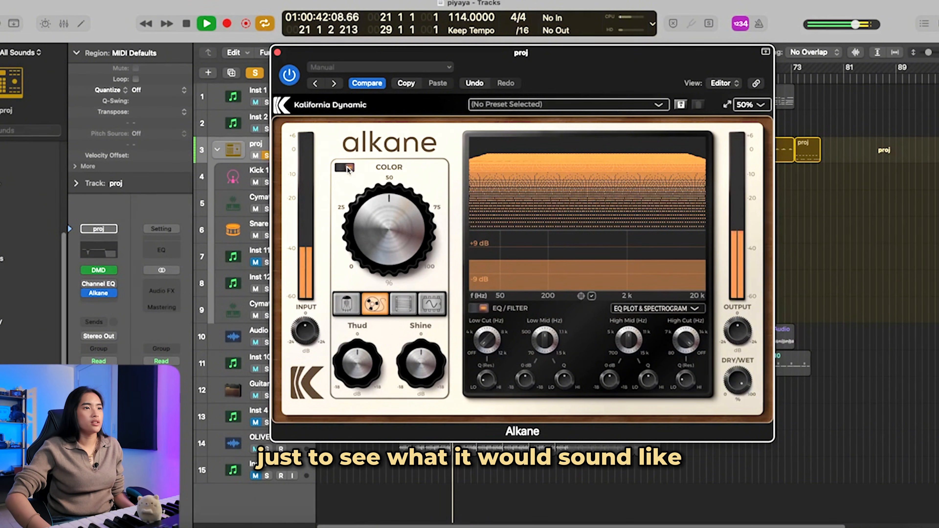
left_click_drag(390, 235, 392, 323)
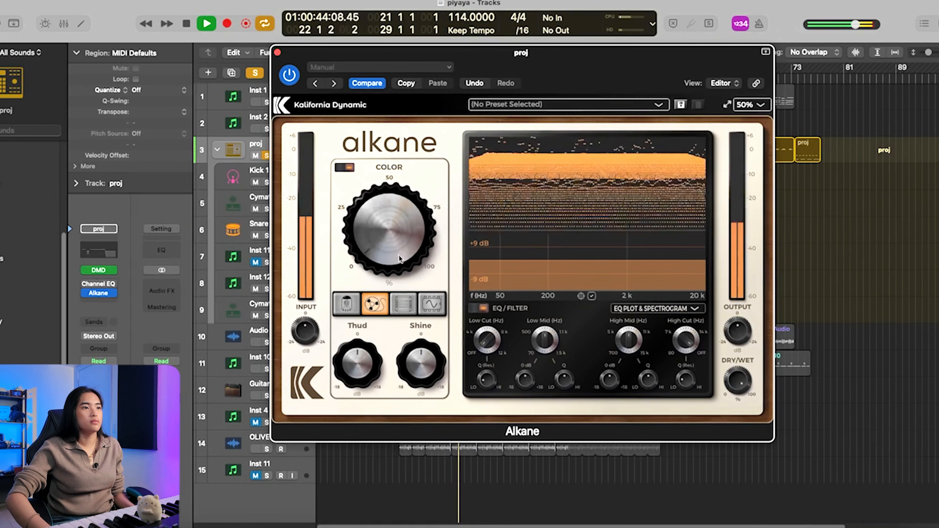
left_click_drag(383, 245, 398, 184)
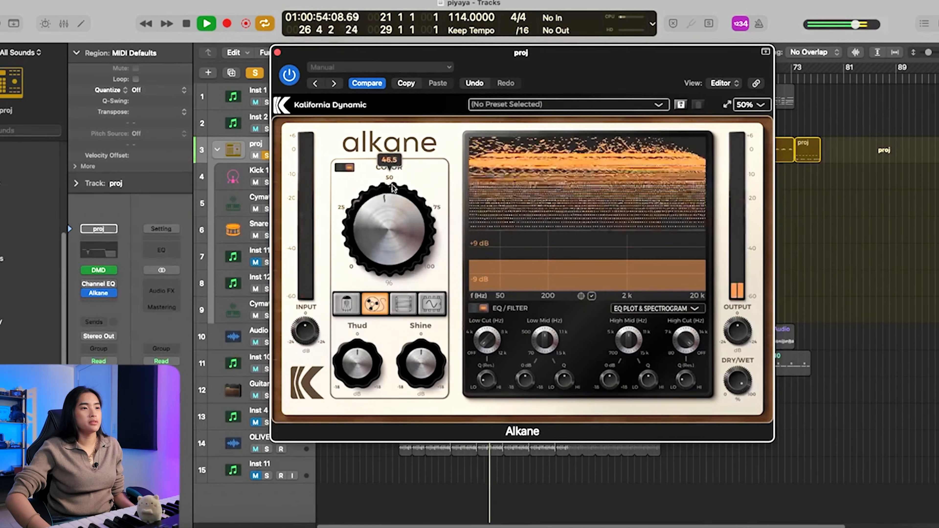
key("space")
Step: Switch the circuit to Tube and sweep the Color amount while the drum loop plays
left_click(348, 307)
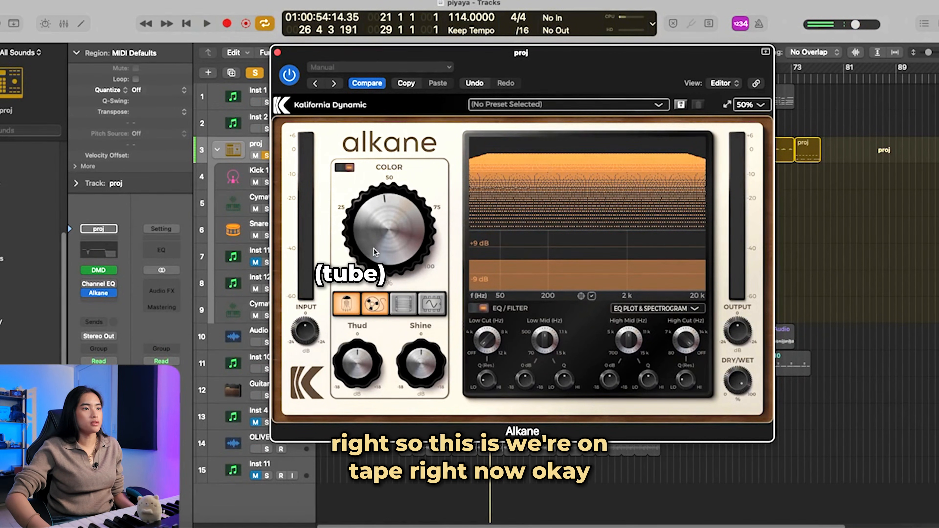
key("space")
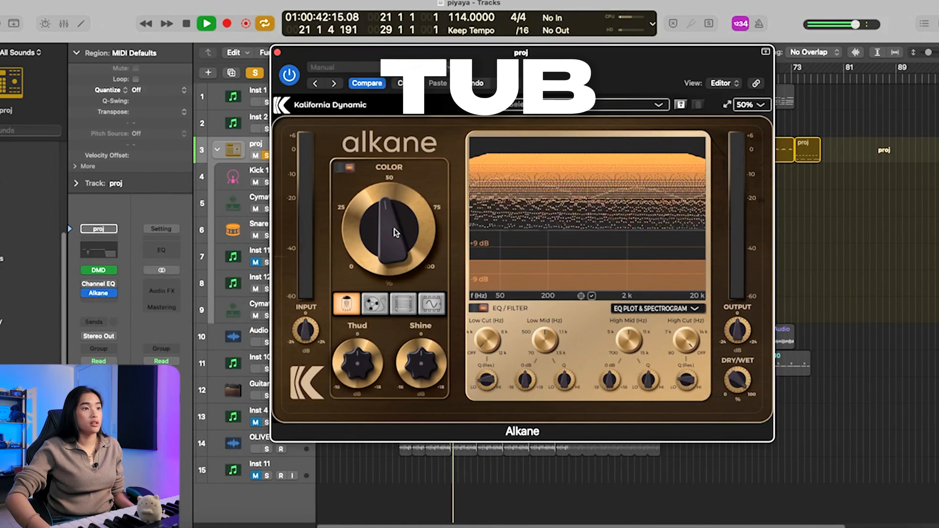
mouse_move(392, 237)
left_mouse_down()
mouse_move(392, 289)
mouse_move(393, 214)
mouse_move(385, 252)
left_mouse_up()
key("space")
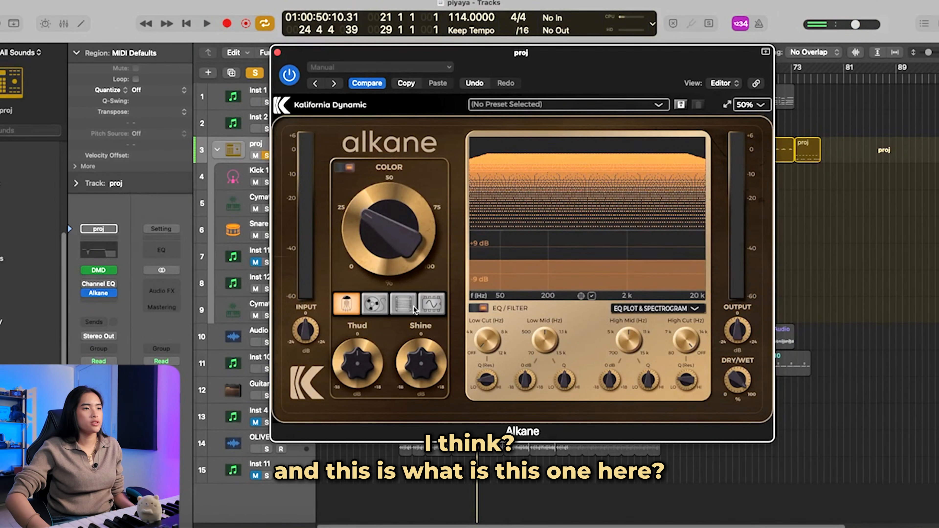
Step: Switch the circuit to Transformer and sweep Color from low to high while the drum loop plays
left_click(397, 311)
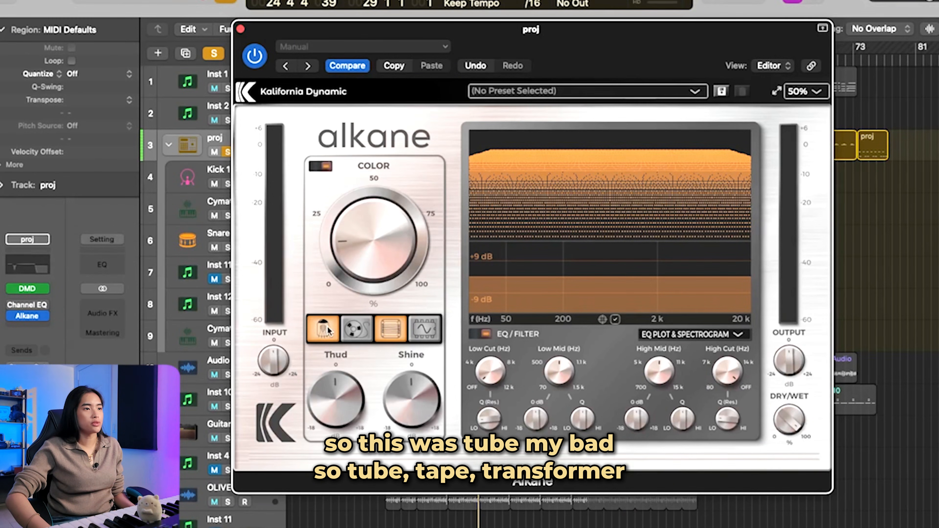
left_click(327, 328)
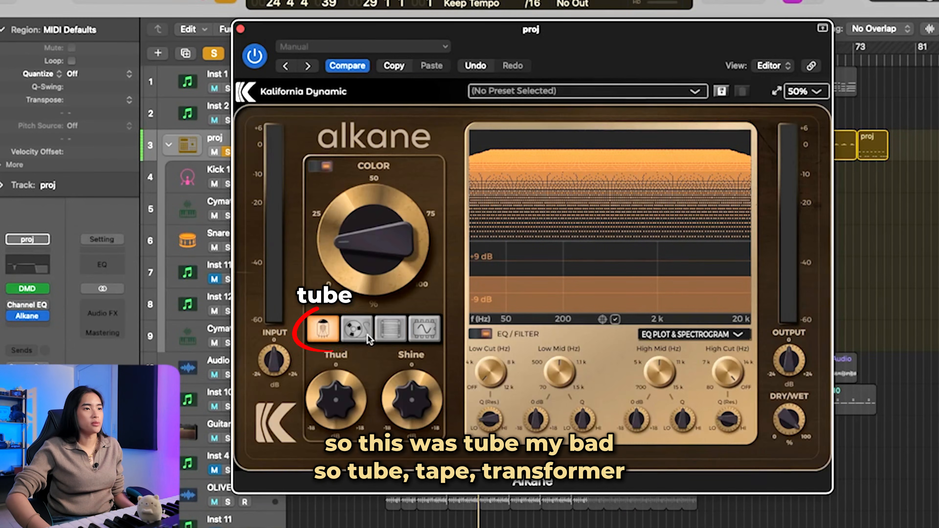
left_click(388, 330)
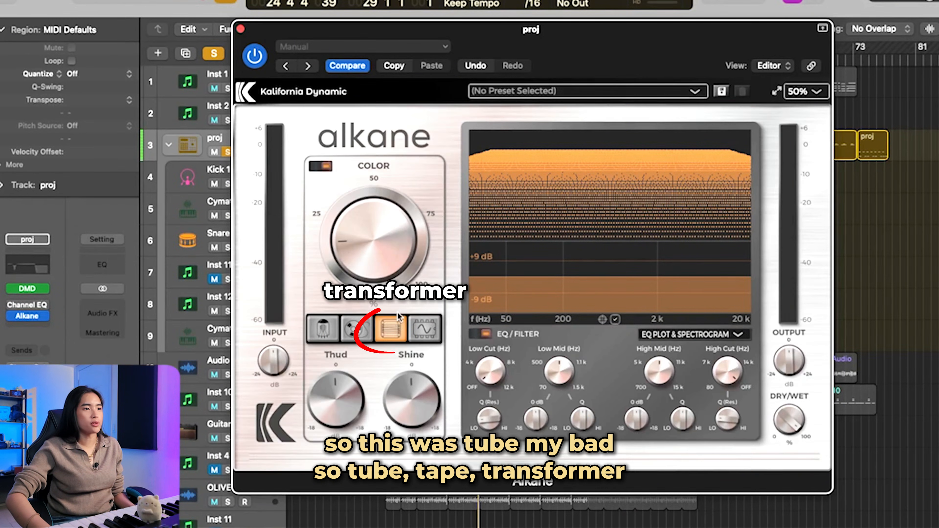
left_click_drag(367, 256, 372, 290)
key("space")
left_click_drag(372, 255, 409, 148)
Step: Switch the circuit to Synth, drop Color to its minimum, and sweep it up to audition the effect
left_click(422, 328)
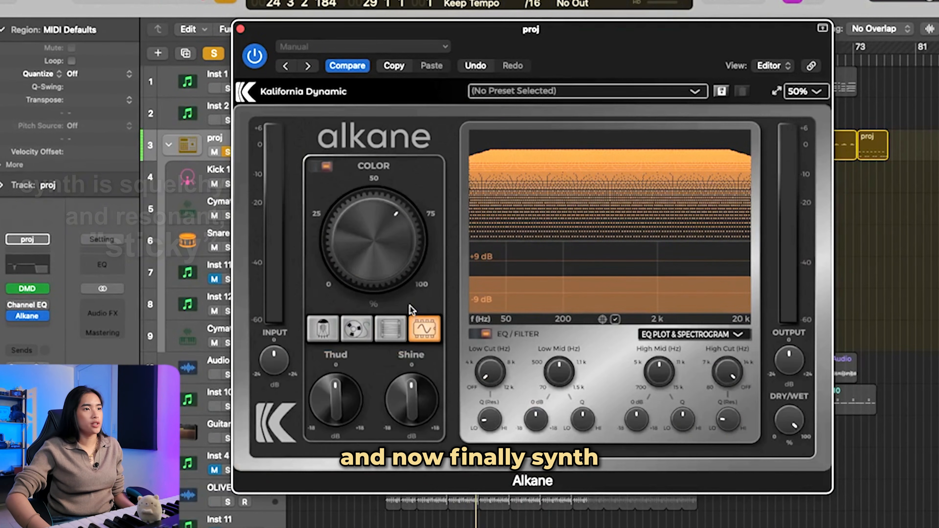
left_click_drag(378, 234, 379, 349)
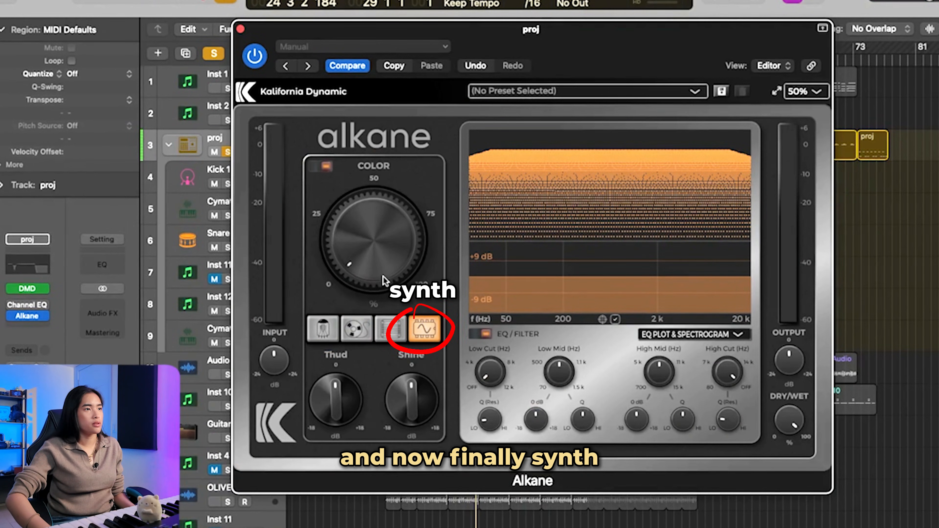
left_click_drag(384, 281, 409, 155)
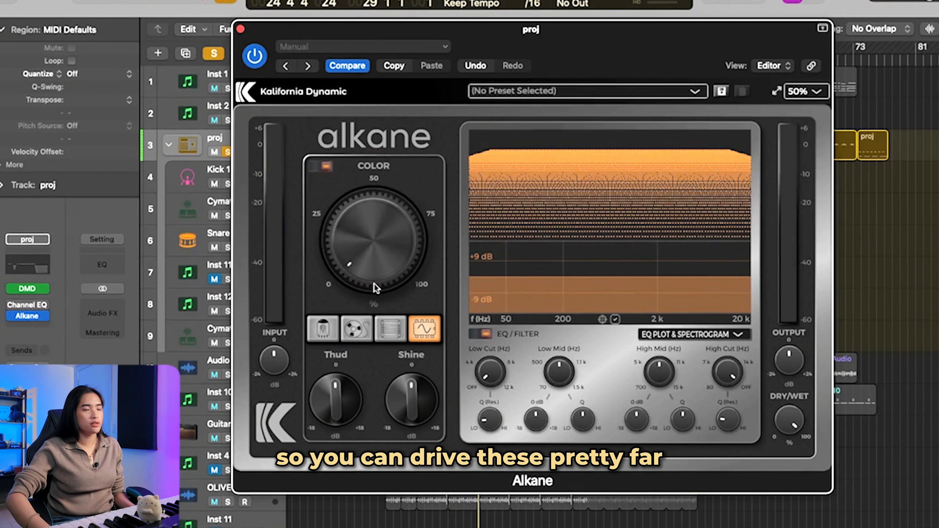
Step: Push the Synth circuit's Color to 100%, lower the Output level well below 0 dB, and audition the drum loop
left_click_drag(375, 207, 455, 117)
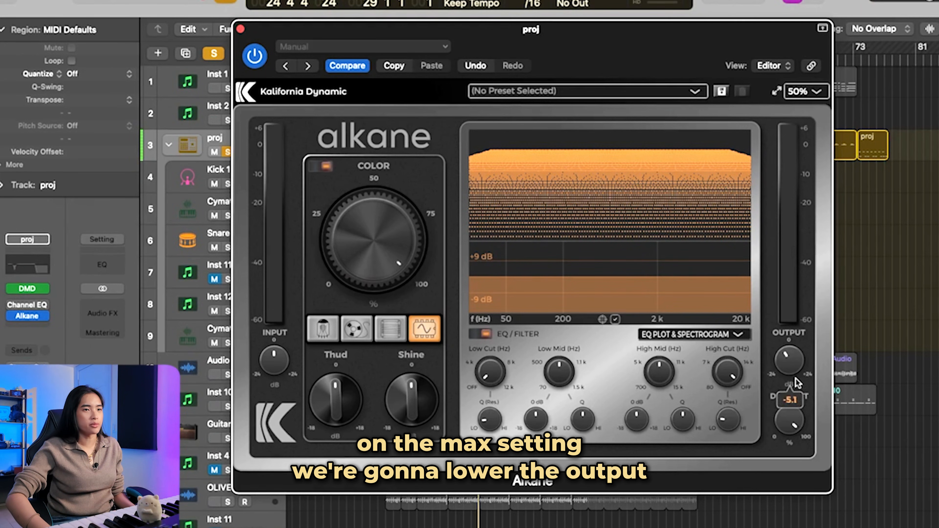
left_click_drag(797, 383, 798, 421)
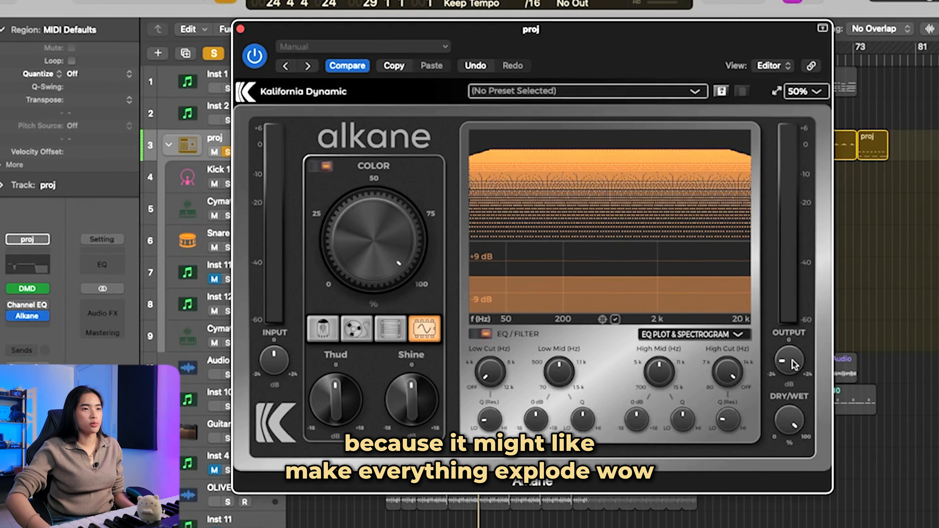
key("space")
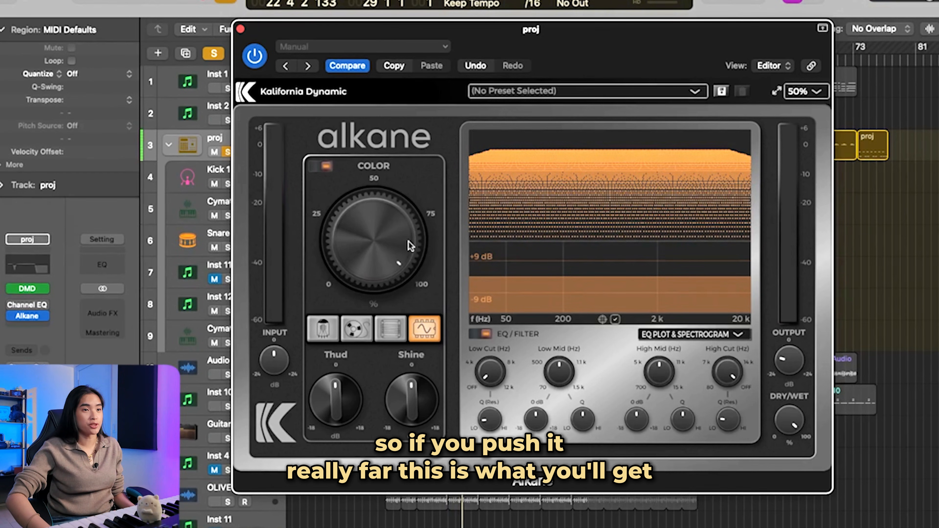
Step: Compare the Transformer, Tape and Tube circuits on the drum loop with Color at maximum
left_click(395, 332)
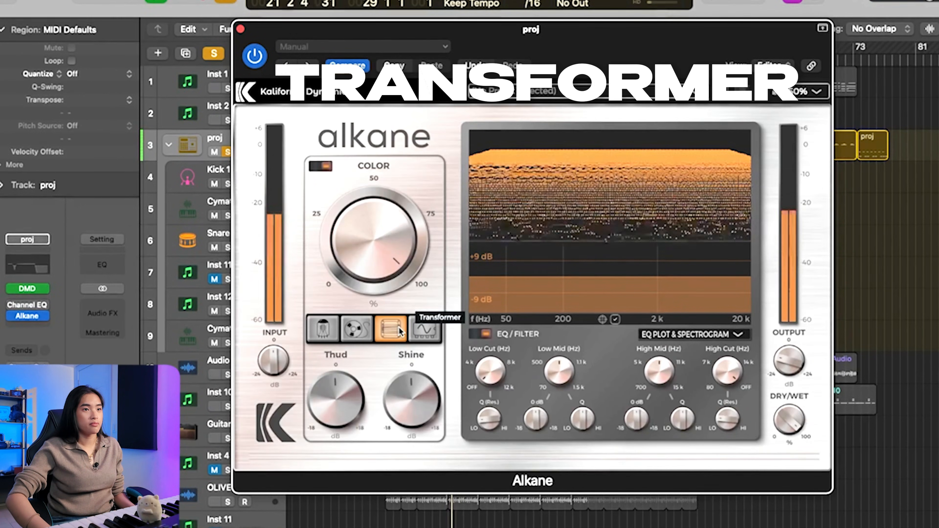
left_click(371, 329)
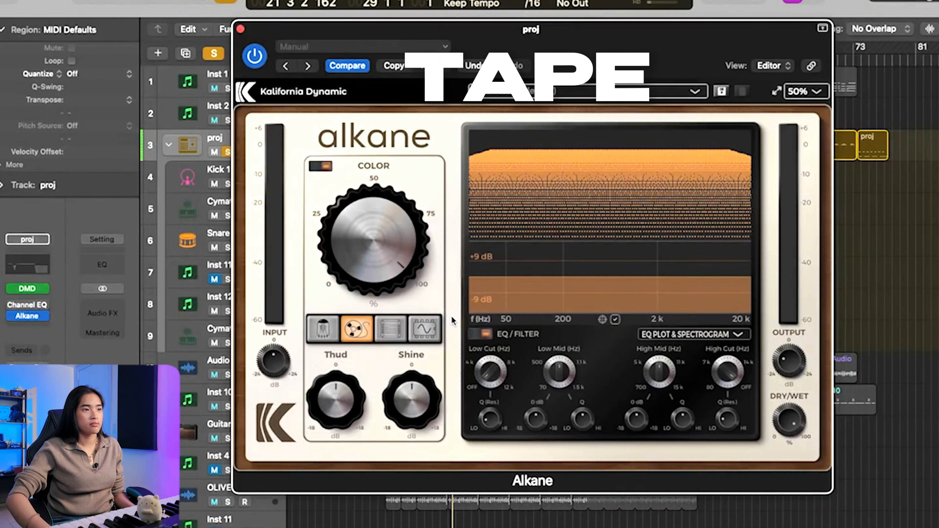
left_click(323, 329)
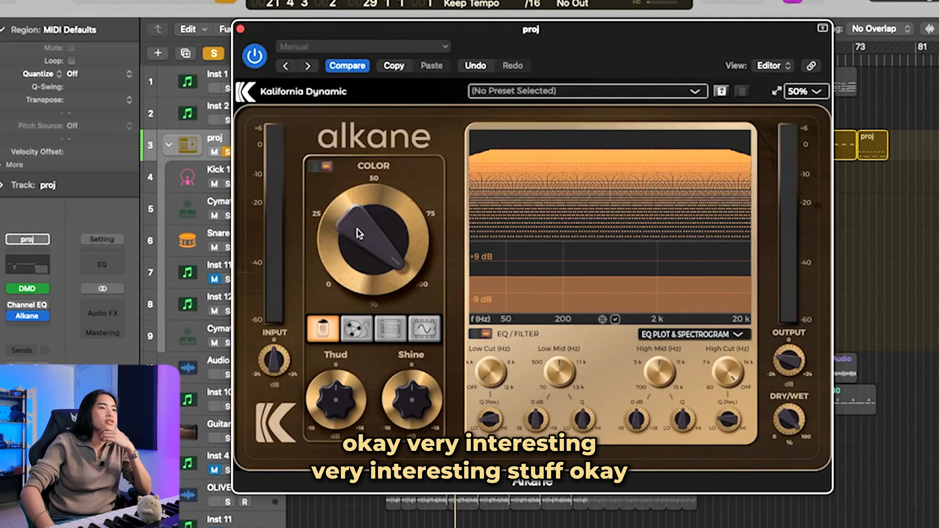
Step: Drop Color to its minimum, then raise it to about 30.8% on the Tape circuit during playback
left_click_drag(361, 235, 358, 407)
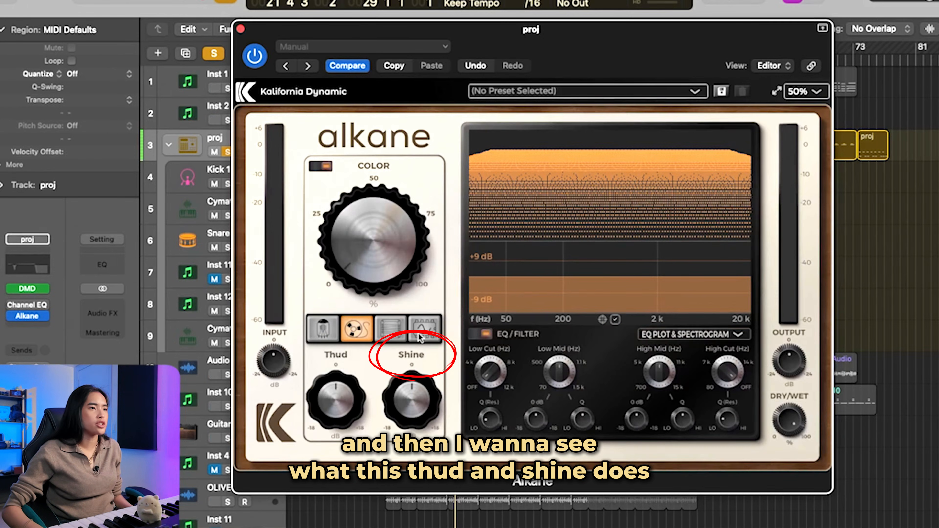
key("space")
left_click_drag(383, 269, 385, 204)
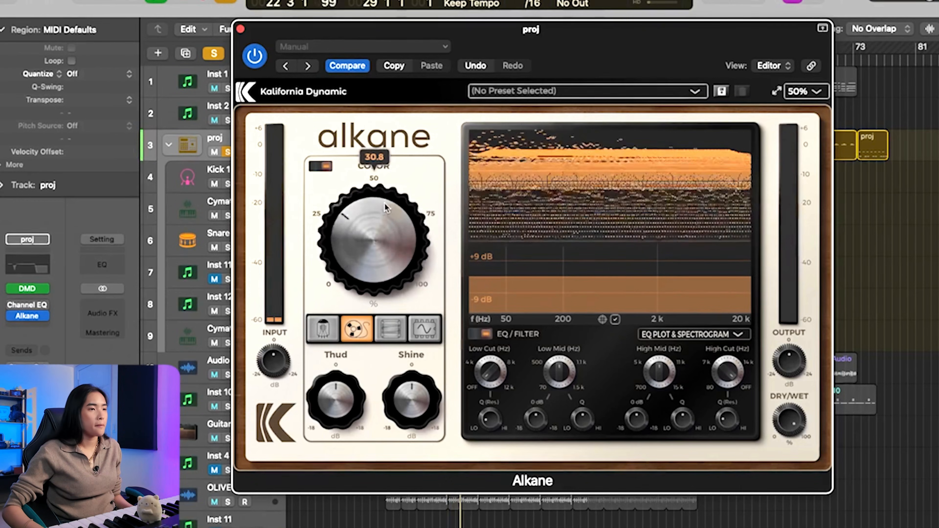
Step: Audition Thud turned down and Shine turned up on the Tape circuit, resetting each to 0 dB after its test
left_click_drag(336, 410, 345, 486)
double_click(342, 412)
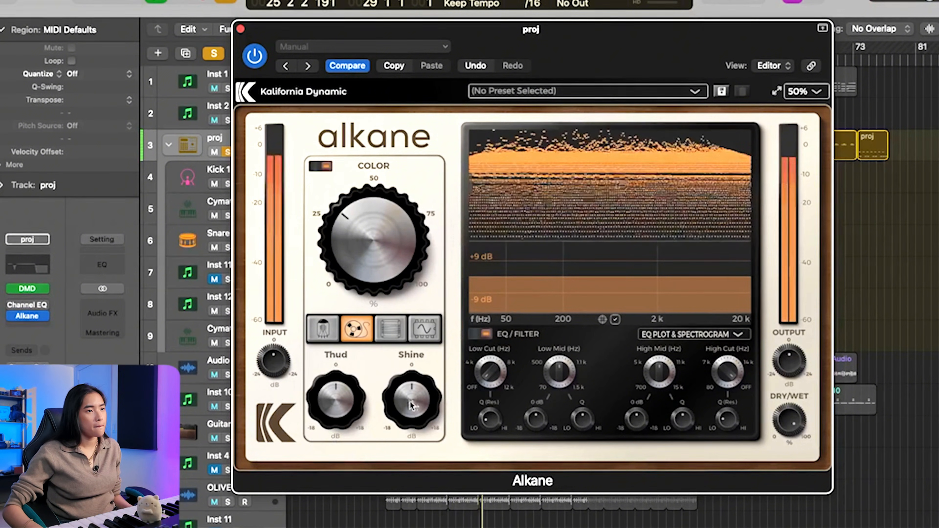
left_click_drag(412, 400, 443, 335)
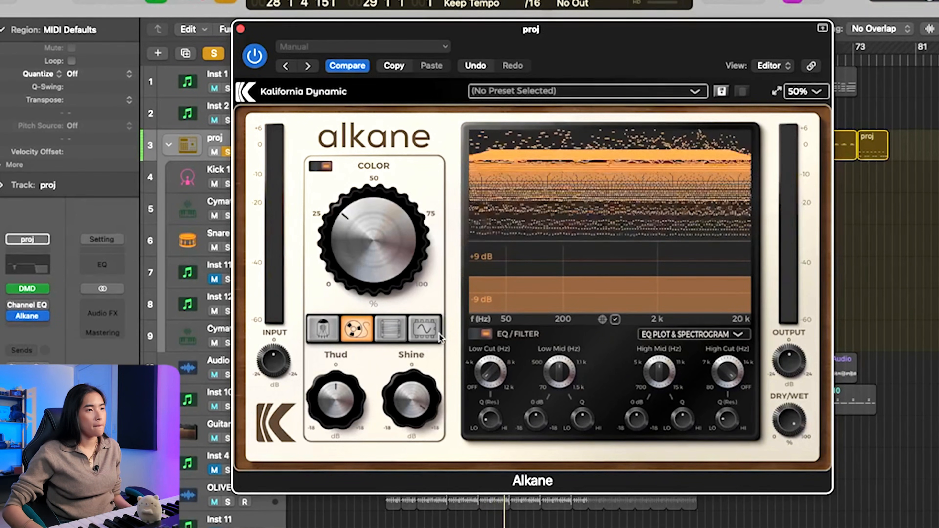
double_click(412, 396)
Step: Try Tube briefly, return to Tape, raise Color past 50%, and lower Thud and Shine below 0 dB
left_click(328, 331)
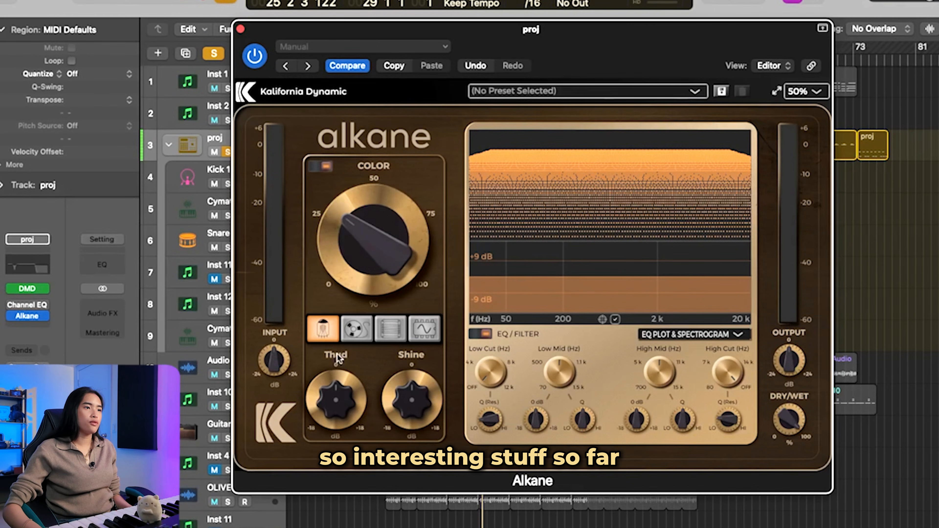
left_click(357, 329)
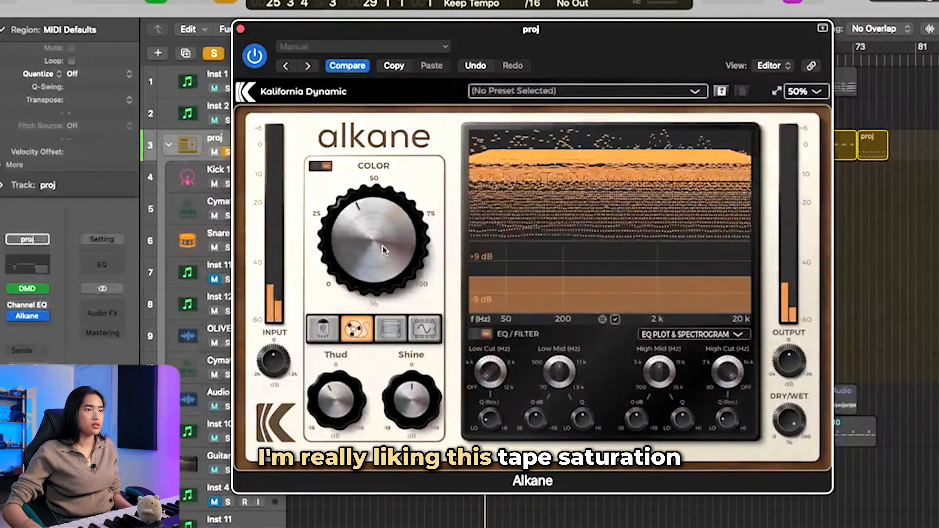
left_click_drag(383, 246, 389, 214)
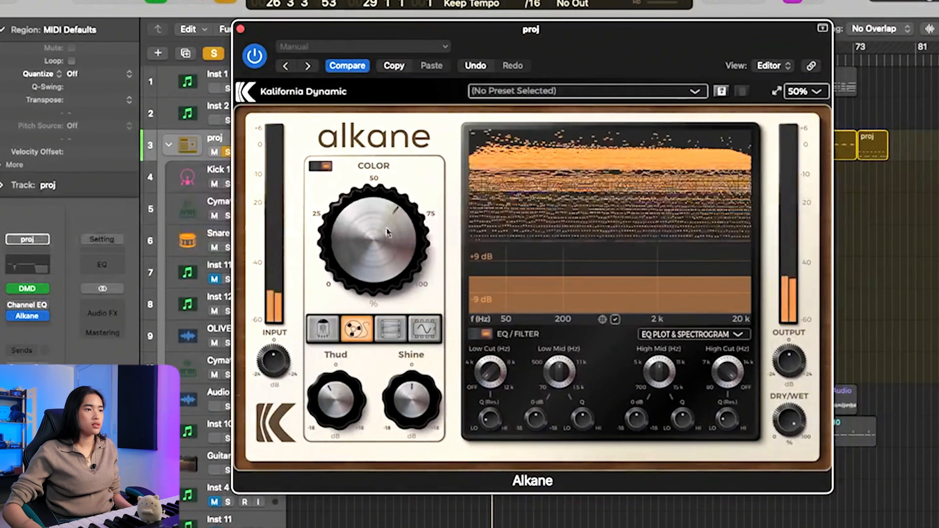
left_click_drag(335, 401, 334, 412)
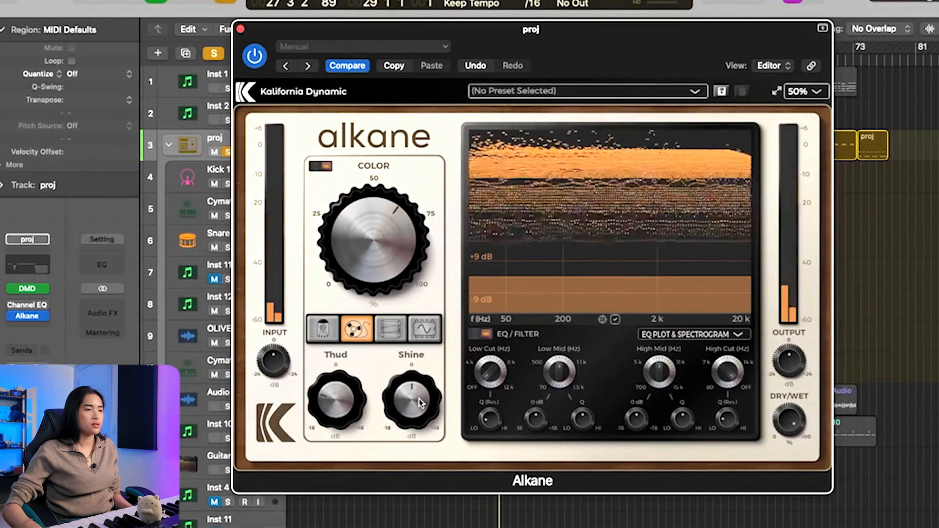
left_click_drag(412, 411, 413, 429)
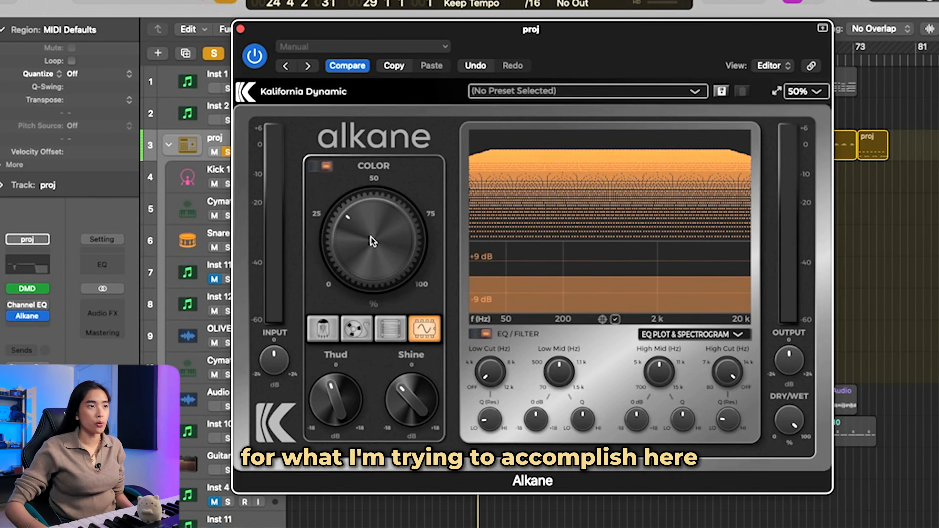
Step: Browse Alkane's factory presets, examining the options in the Alkane category
scroll(372, 238, "down", 1)
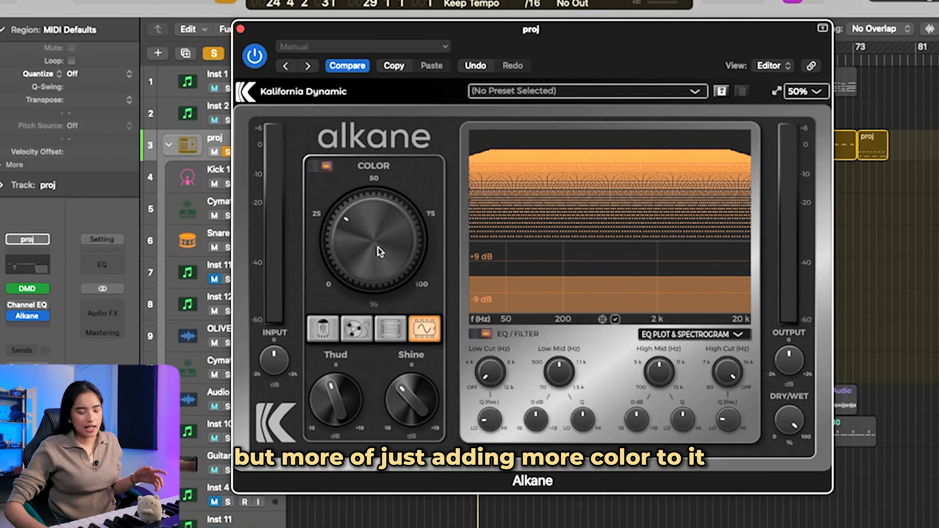
left_click(644, 92)
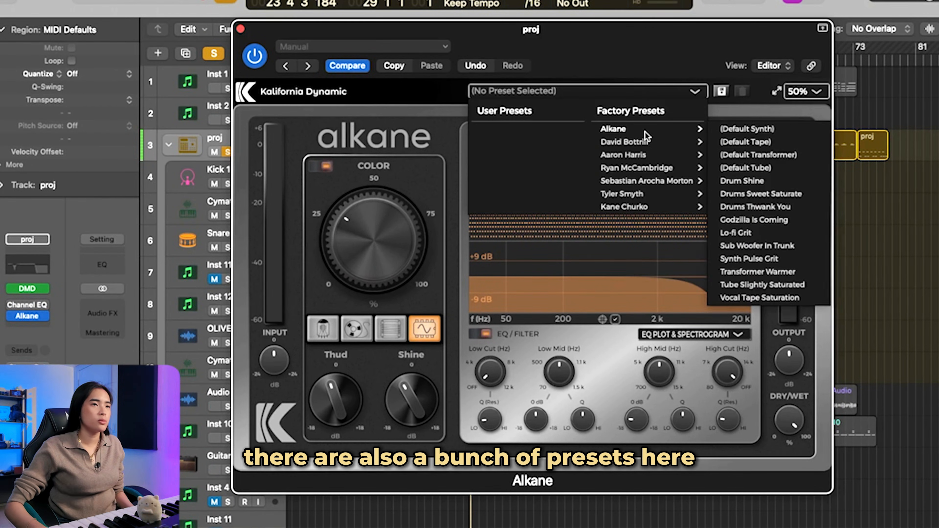
mouse_move(648, 142)
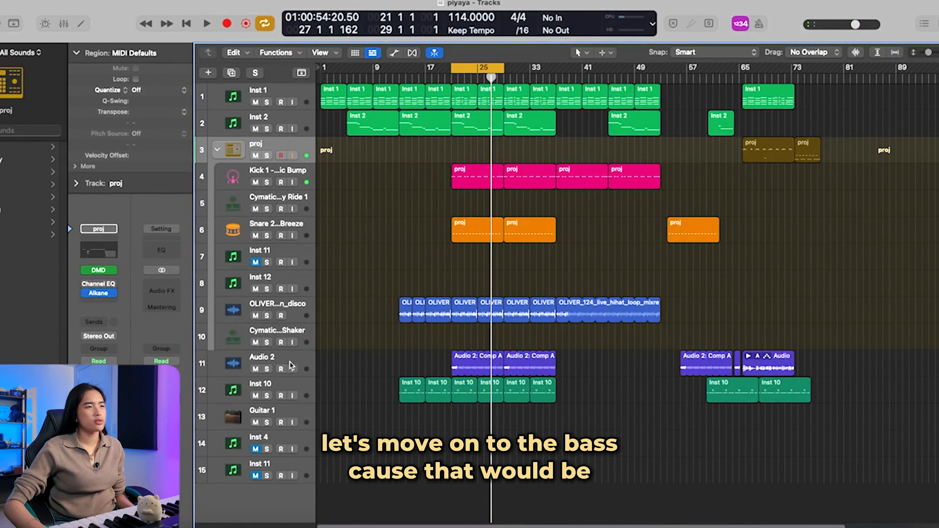
Step: Select the Audio 2 bass track and solo it
left_click(290, 362)
key("s")
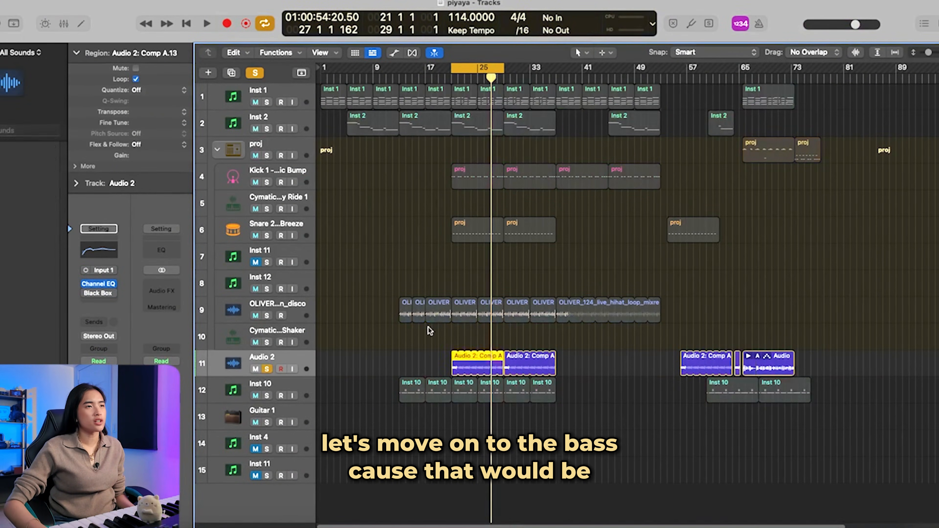
Step: Audition the soloed bass and insert a stereo Alkane at the end of the Audio 2 effect chain
key("space")
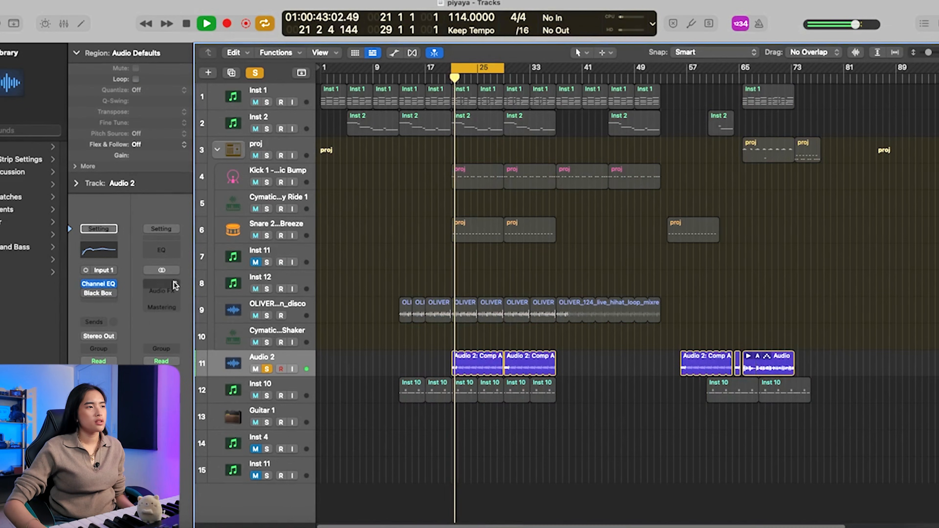
mouse_move(88, 292)
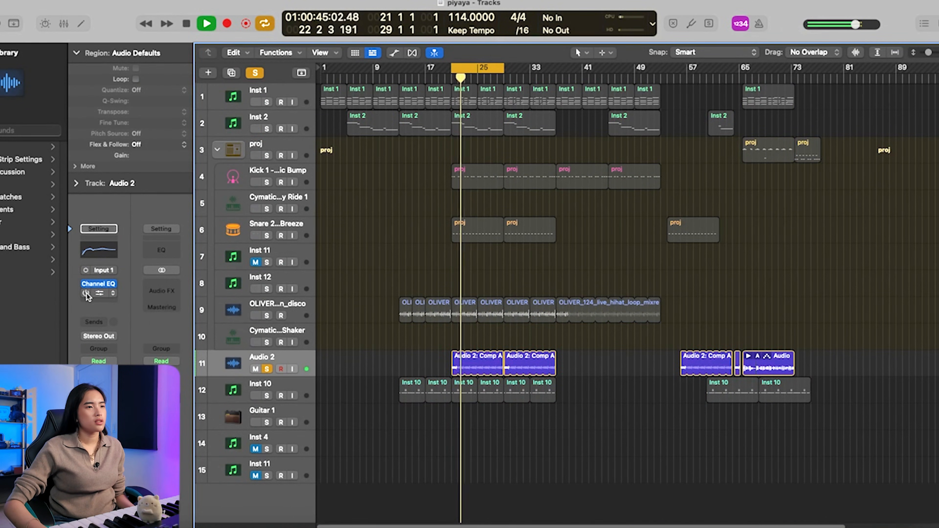
left_click(94, 298)
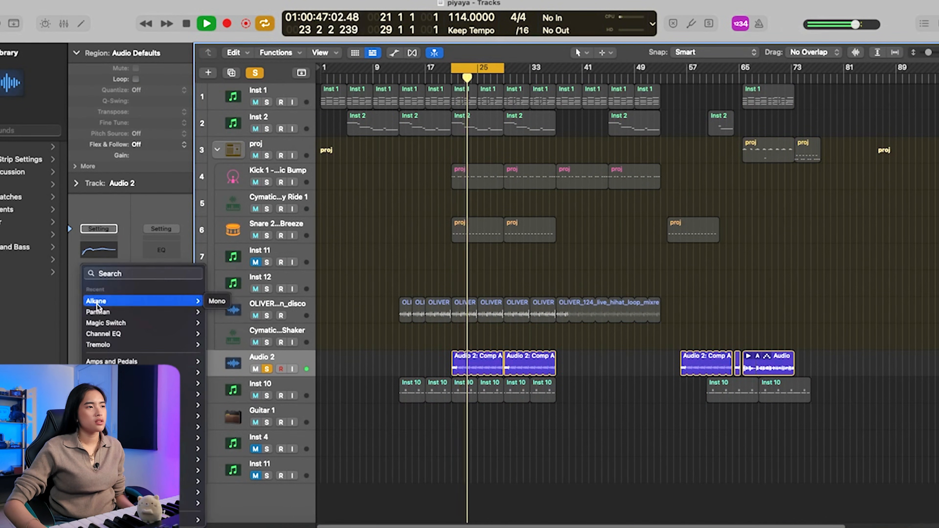
left_click(470, 210)
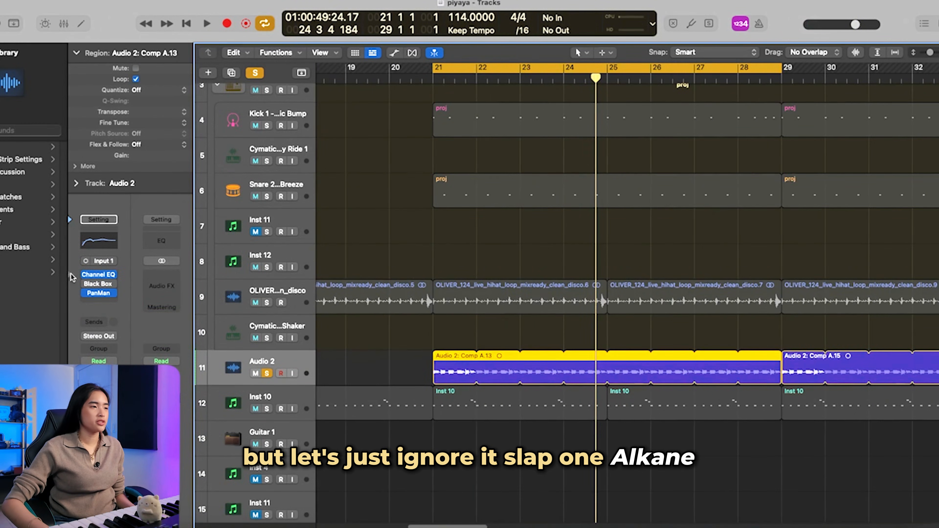
left_click(86, 295)
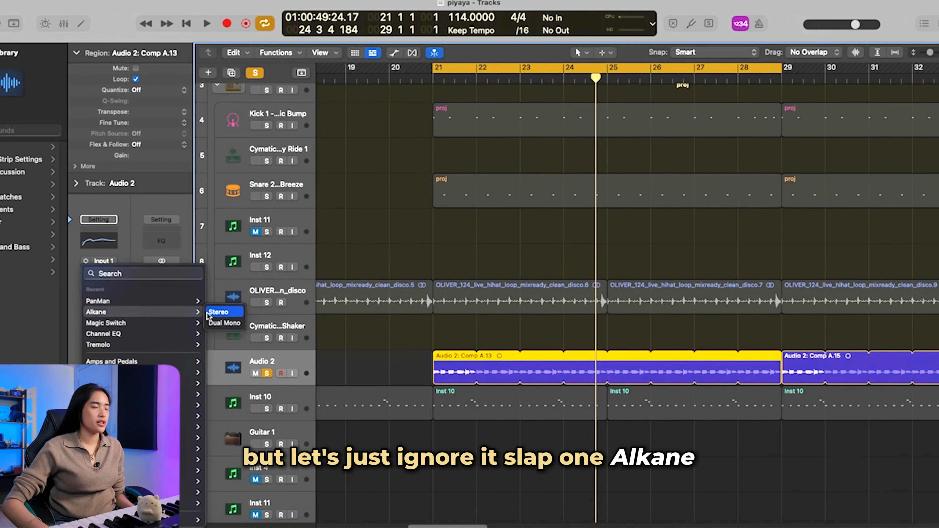
left_click(208, 313)
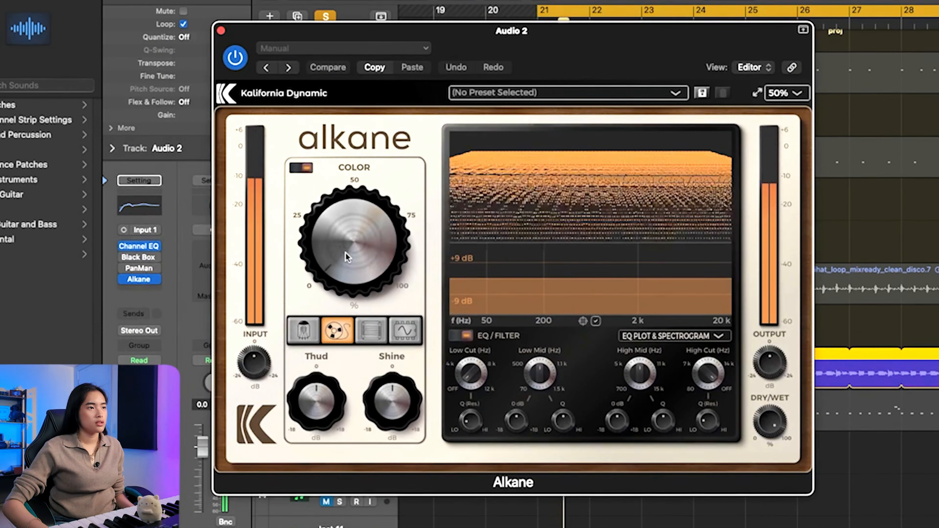
Step: Audition the bass through Alkane, raising Color from 0 on Tape and past 50% on the Synth circuit
mouse_move(346, 253)
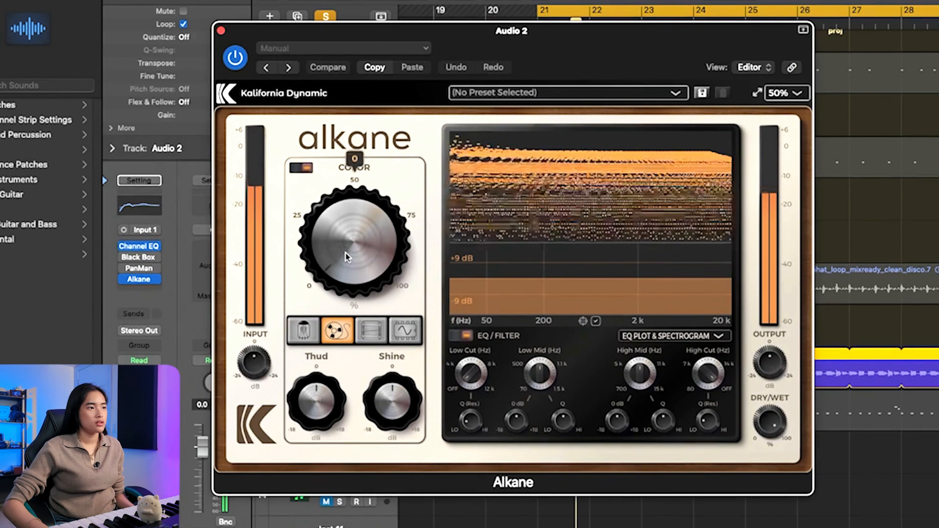
left_click_drag(346, 252, 398, 147)
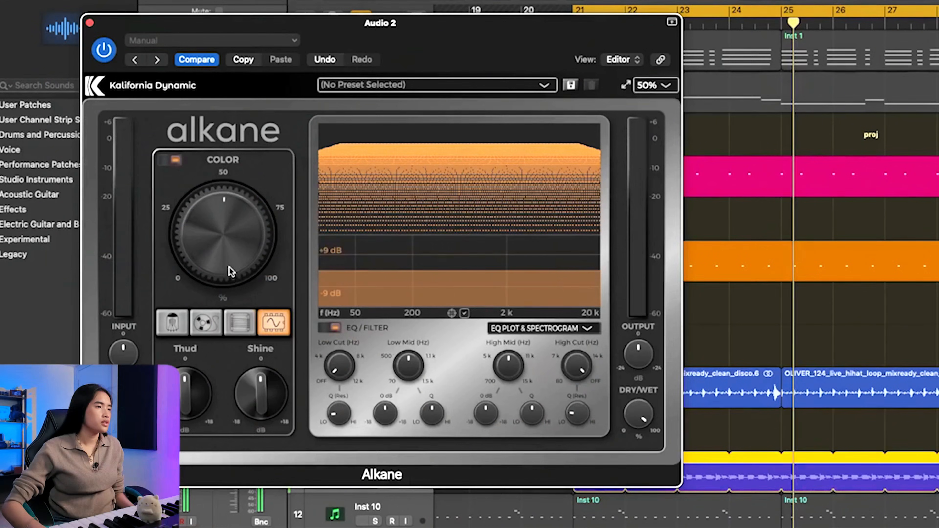
key("space")
left_click_drag(230, 251, 240, 227)
key("space")
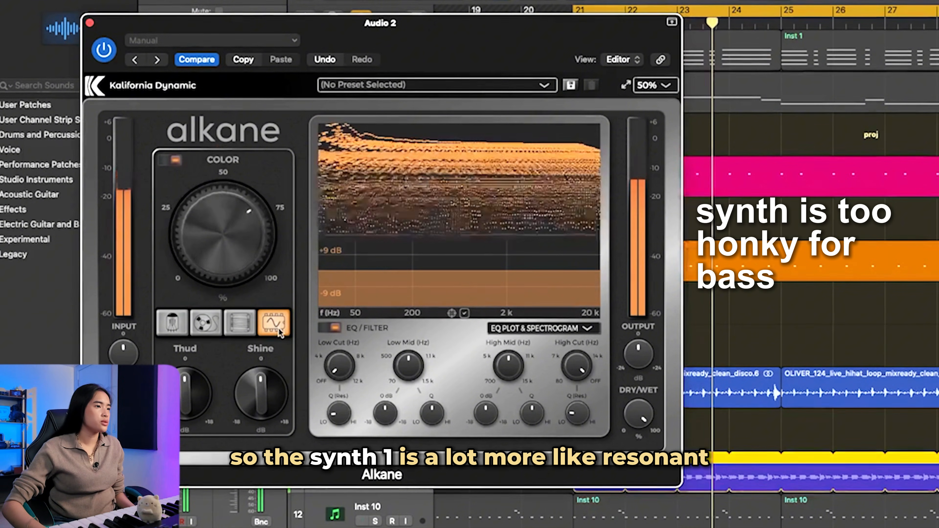
Step: Play the bass through Alkane's Tape circuit with Color past 50% and lower Shine below 0 dB
mouse_move(225, 236)
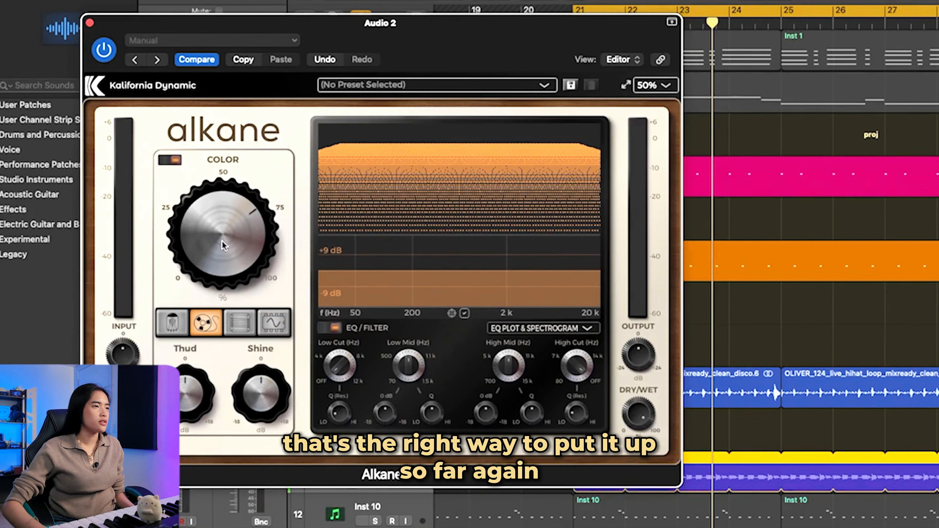
mouse_move(224, 242)
left_mouse_down()
mouse_move(224, 257)
mouse_move(230, 236)
left_mouse_up()
key("space")
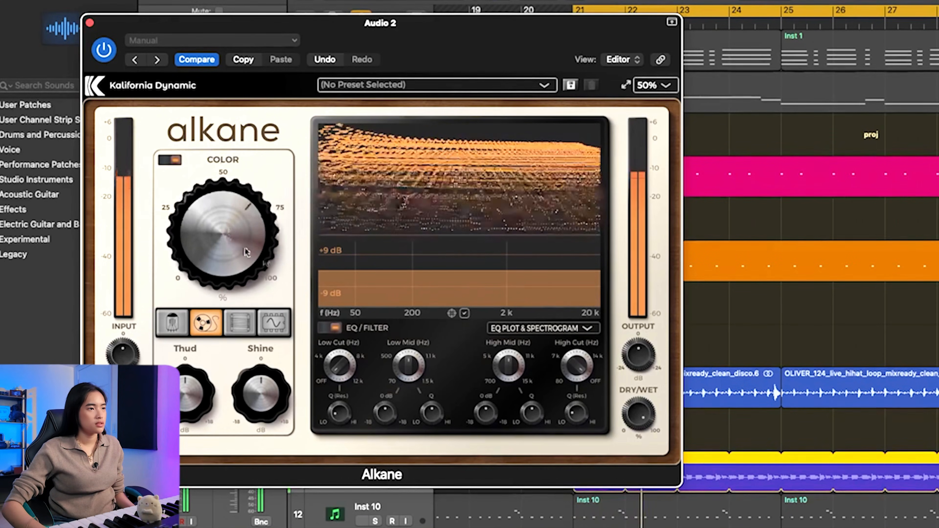
left_click_drag(234, 397, 263, 324)
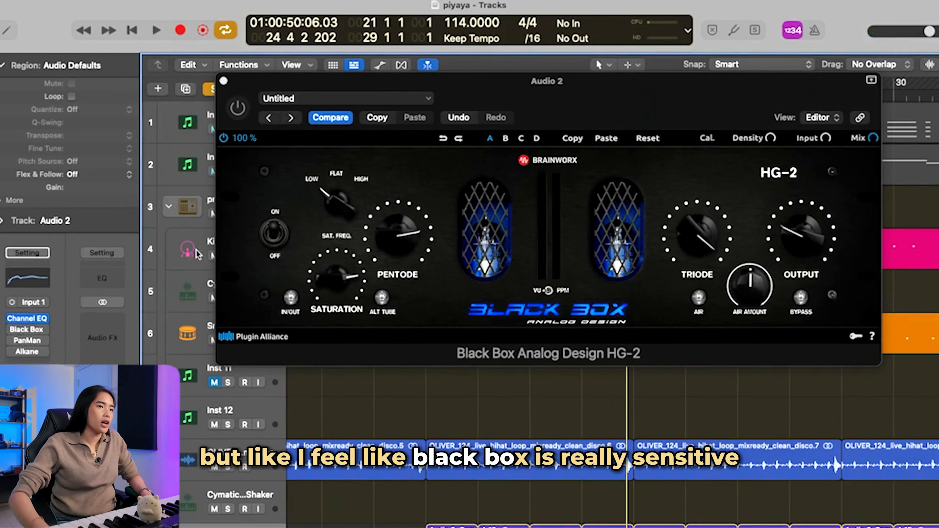
Step: Open Black Box HG-2 on the bass, adjust its Pentode slightly, and enable the plug-in
left_click(417, 328)
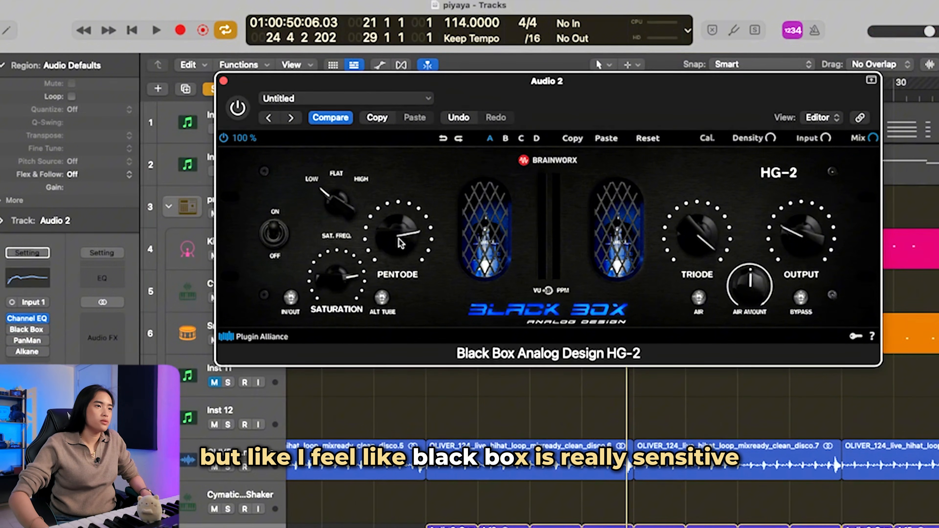
mouse_move(400, 238)
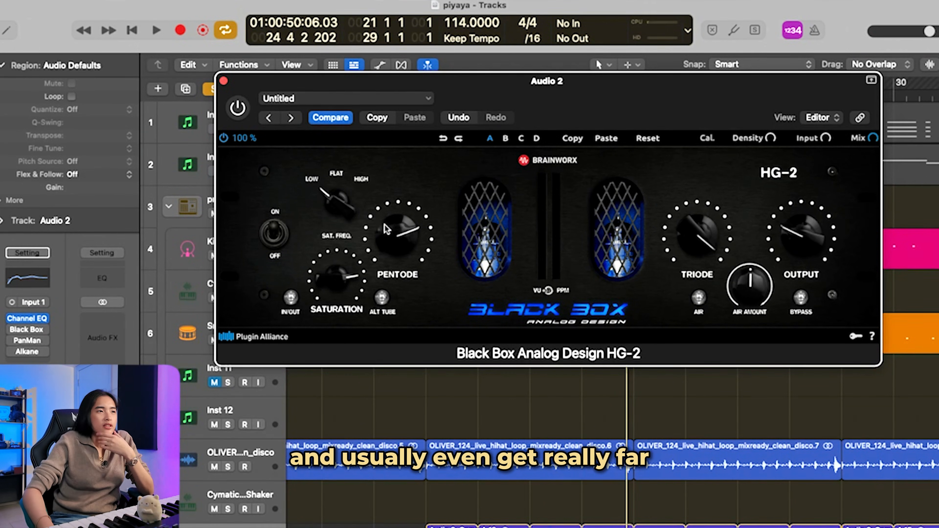
left_click(26, 330)
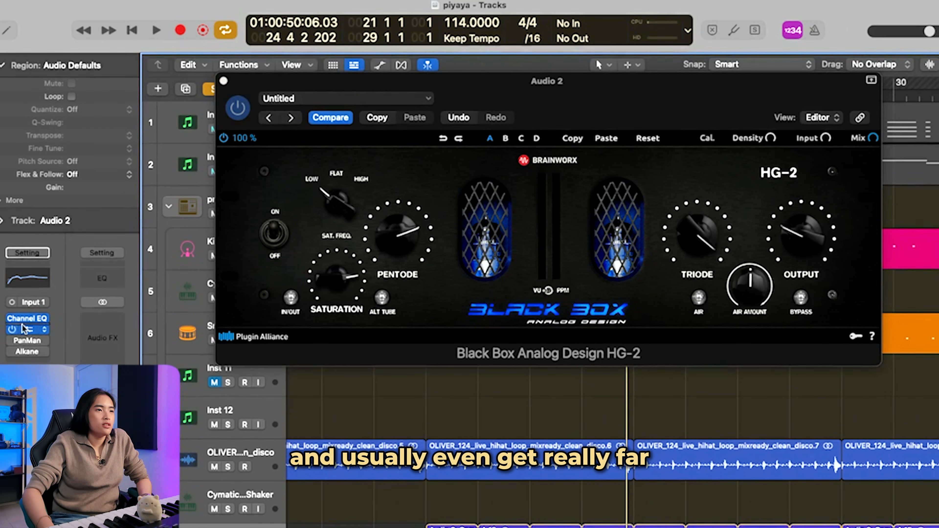
Step: Audition Black Box on the bass, raising Pentode to near its maximum and trying different Output levels
key("space")
left_click(801, 233)
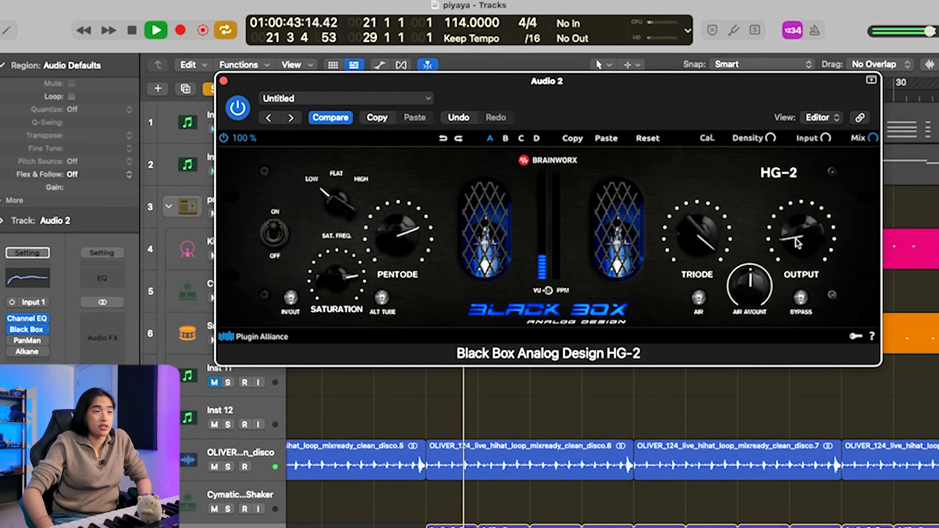
left_click_drag(408, 239, 401, 214)
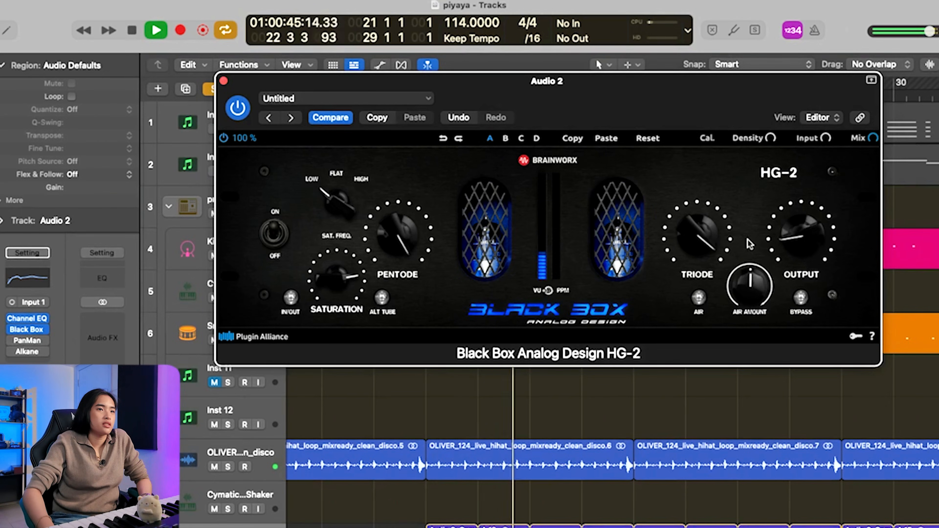
left_click_drag(749, 244, 745, 220)
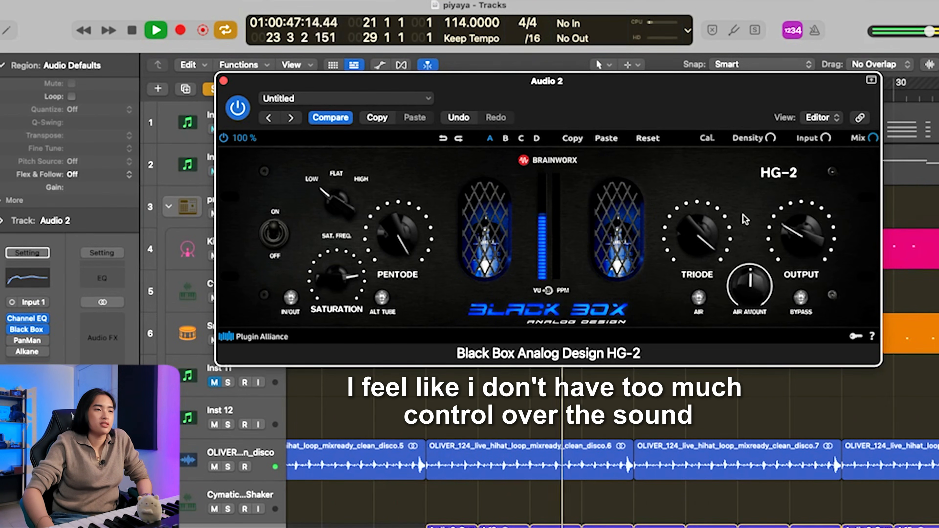
key("space")
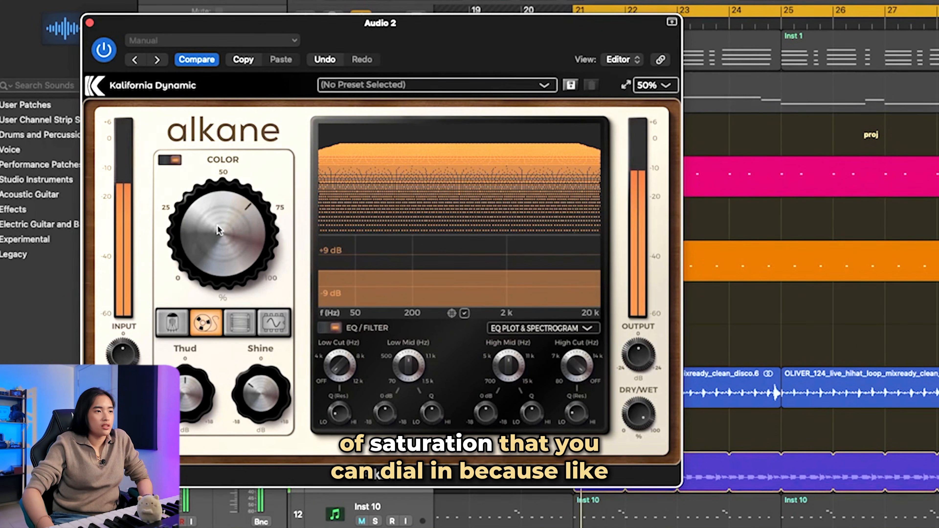
Step: Audition the bass through Alkane's Tape circuit with Color raised to 100%
left_click_drag(217, 232, 238, 172)
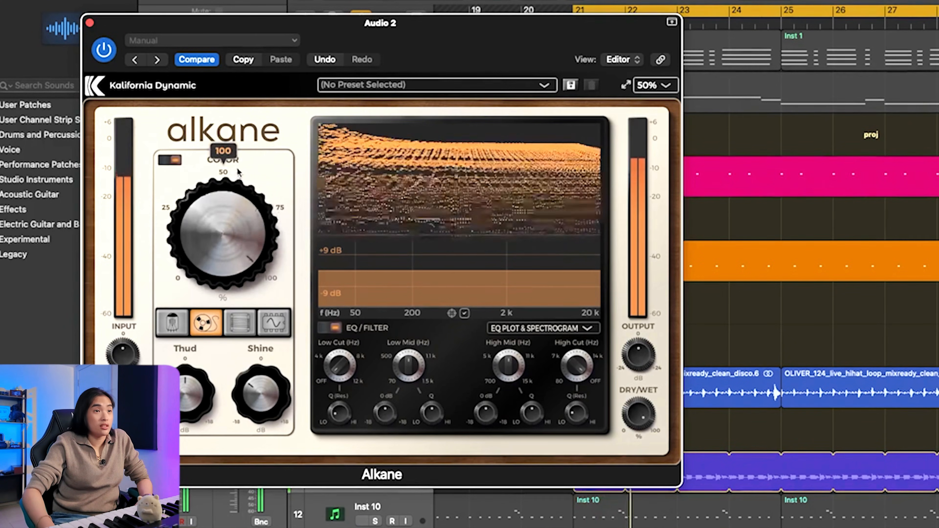
key("space")
mouse_move(235, 229)
left_mouse_down()
mouse_move(222, 273)
mouse_move(229, 199)
mouse_move(224, 214)
left_mouse_up()
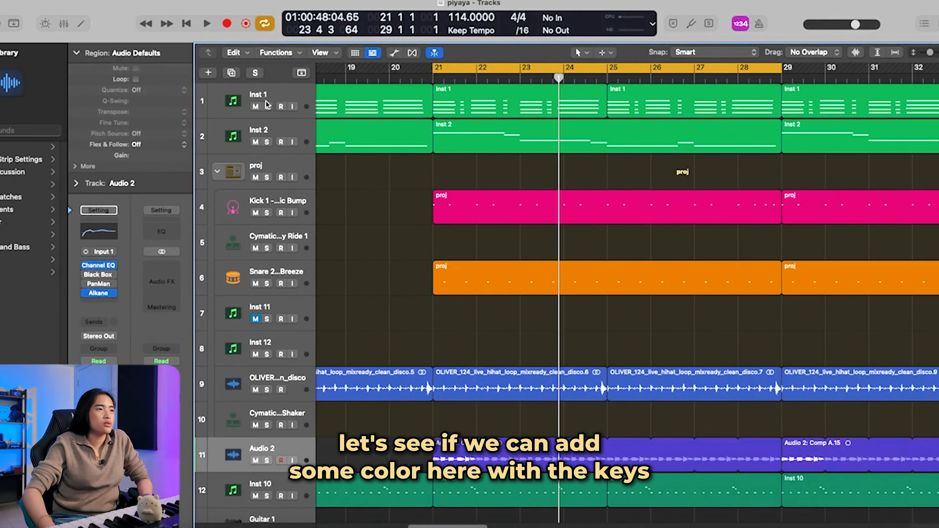
Step: Solo the Inst 1 keys and compare Alkane's Transformer, Tube and Tape circuits with Color around 50%
left_click(267, 107)
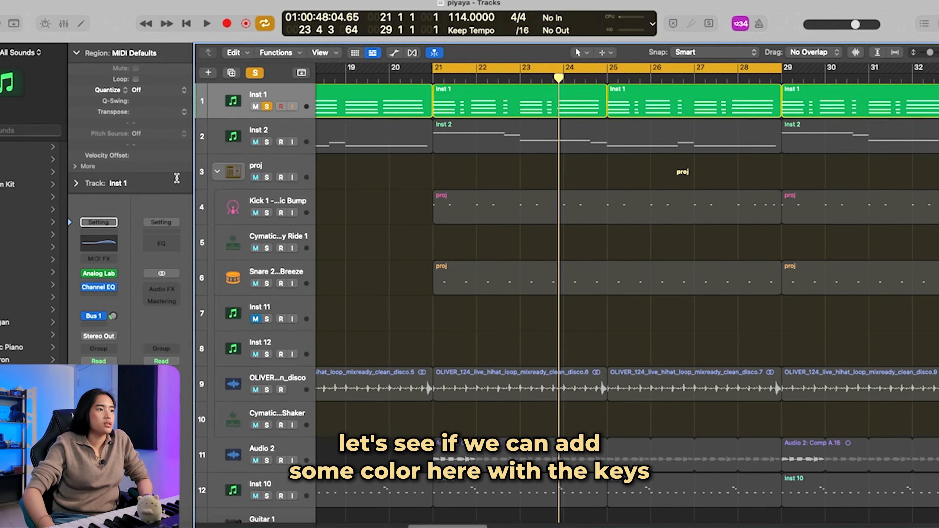
key("space")
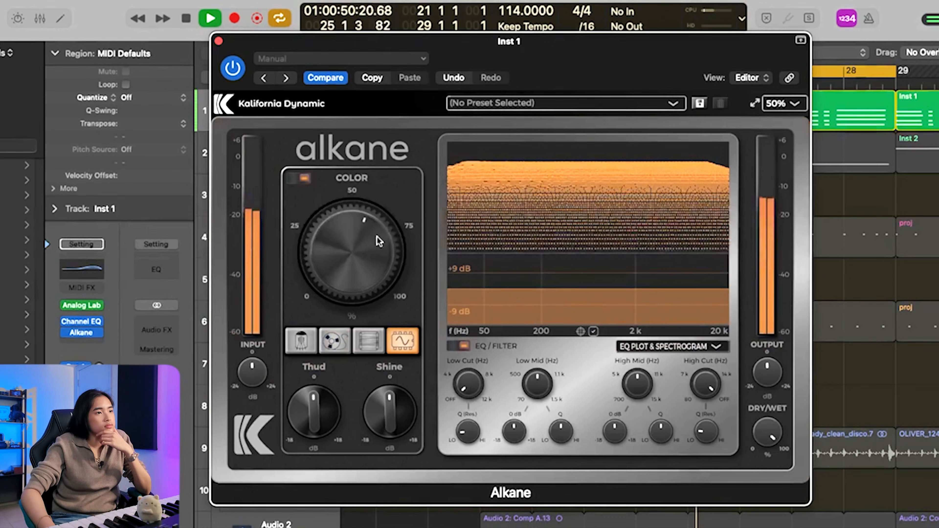
left_click_drag(380, 241, 363, 212)
left_click(364, 334)
left_click(303, 341)
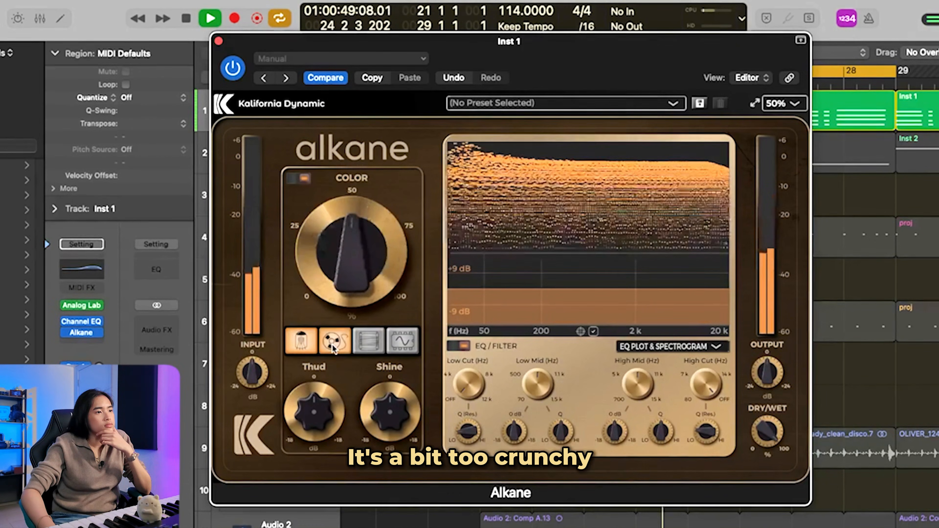
left_click(335, 340)
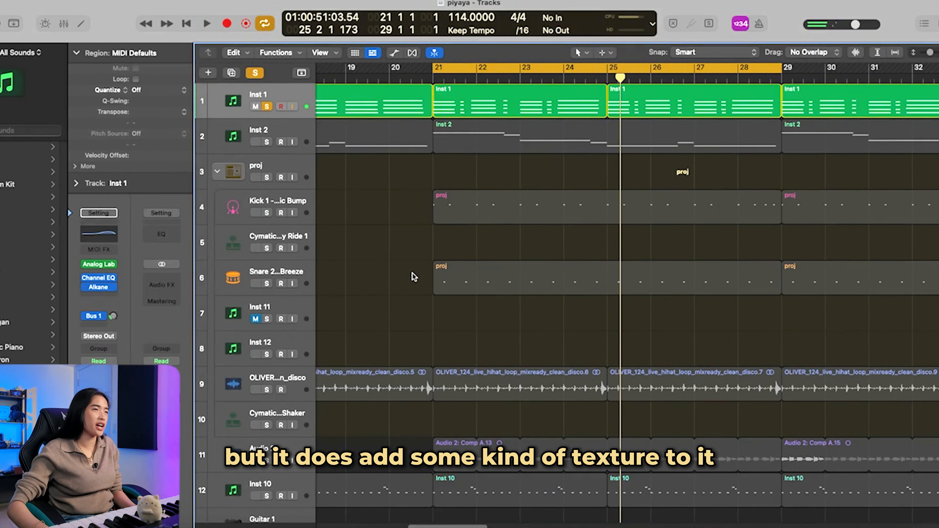
Step: Clear the solo on Inst 1, solo Inst 2 instead, and select the Inst 2 track
scroll(413, 273, "right", 2)
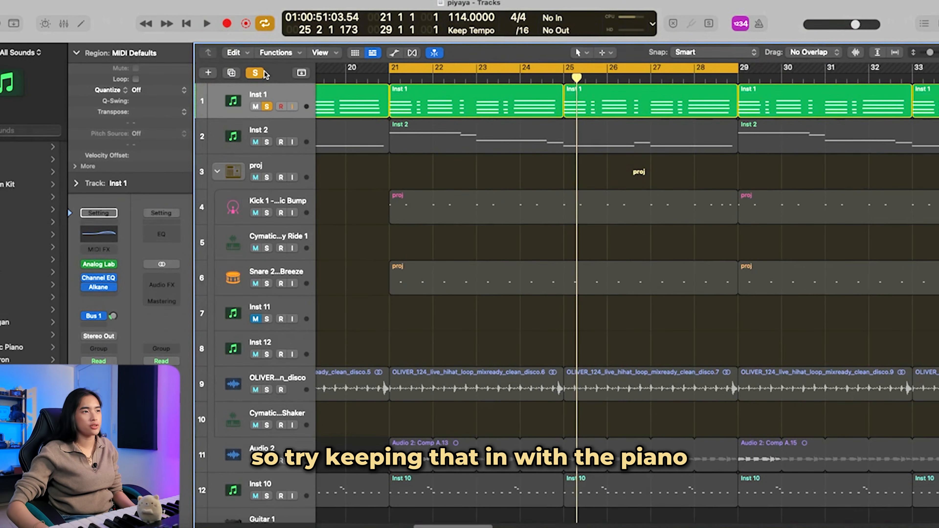
left_click(254, 71)
left_click(267, 142)
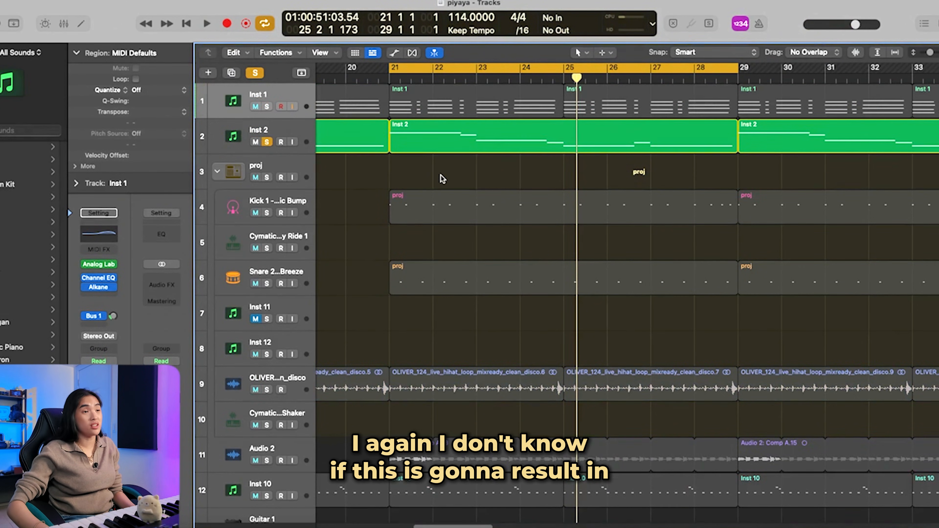
left_click(289, 135)
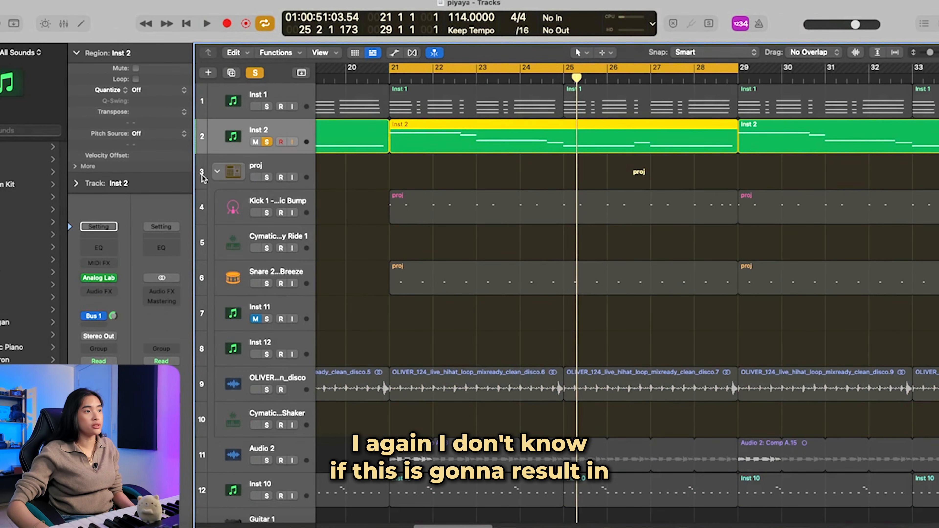
Step: Insert Alkane as an audio effect after Analog Lab on the Inst 2 track
left_click(101, 291)
mouse_move(148, 301)
left_click(219, 300)
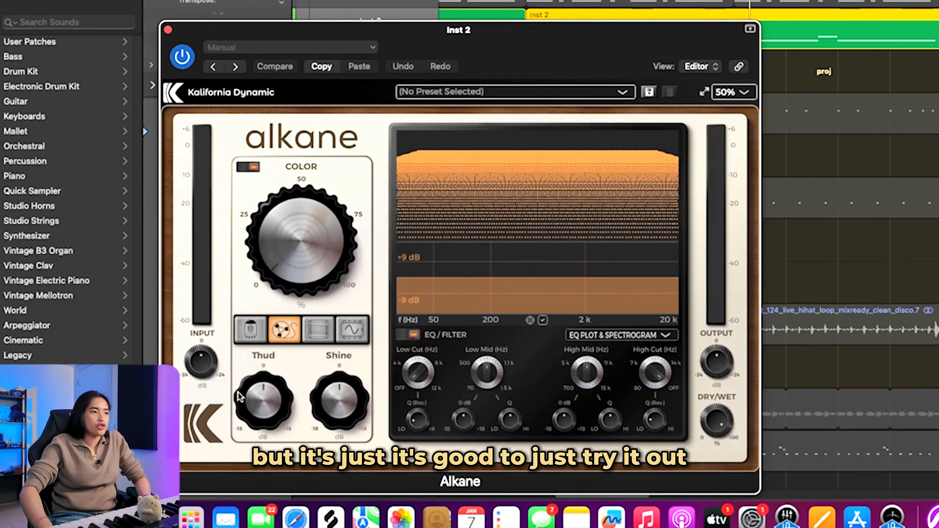
Step: Play Inst 2 through Alkane's Tape circuit while sweeping Color up high and back down past 50%
key("space")
left_click_drag(296, 267, 311, 193)
left_click_drag(316, 193, 374, 160)
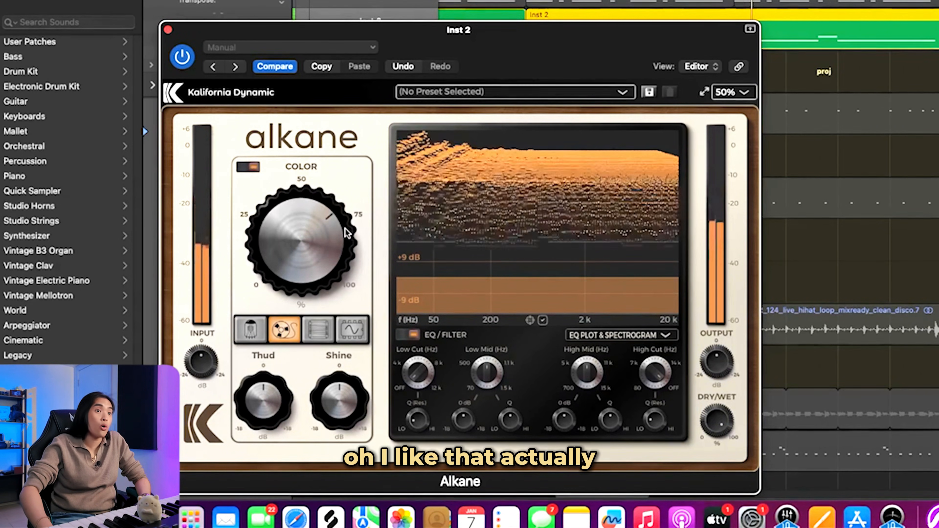
left_click_drag(337, 249, 318, 277)
key("space")
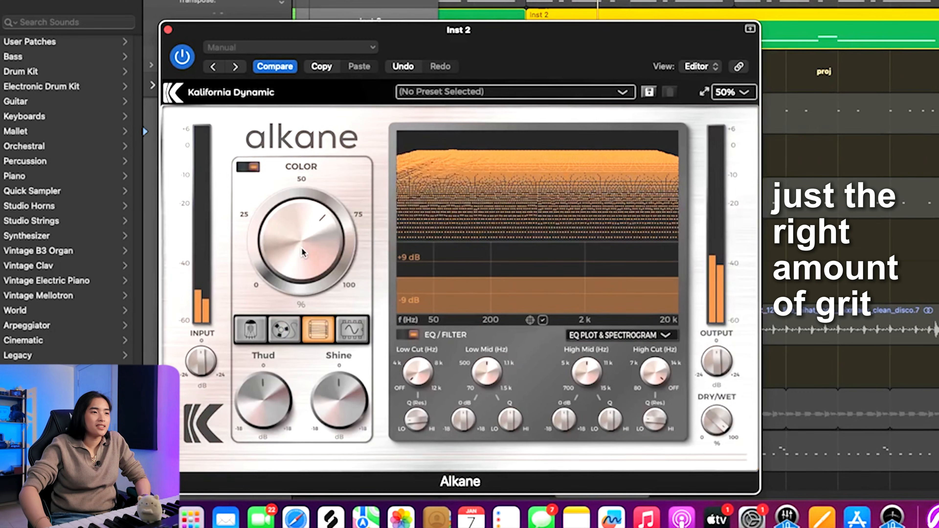
Step: Compare Alkane's Transformer, Synth and Tube circuits on Inst 2, keep Transformer with Color past 50%, and close the plug-in window
left_click_drag(302, 247, 306, 256)
left_click(352, 329)
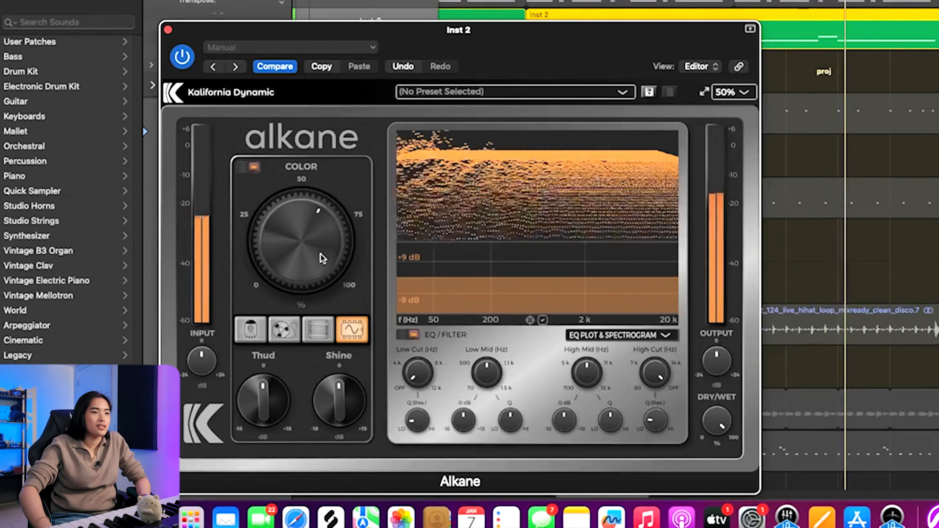
left_click_drag(323, 258, 323, 235)
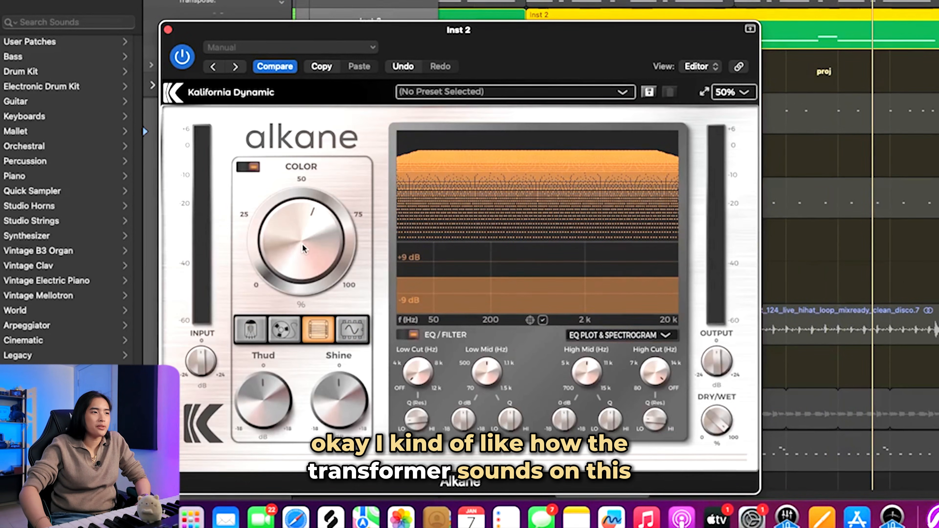
left_click_drag(303, 245, 323, 245)
key("space")
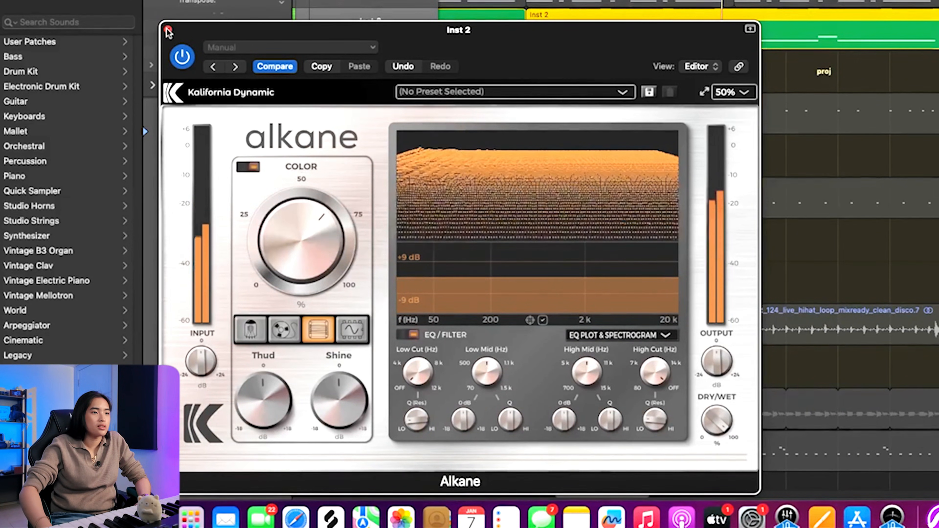
left_click_drag(265, 212, 265, 218)
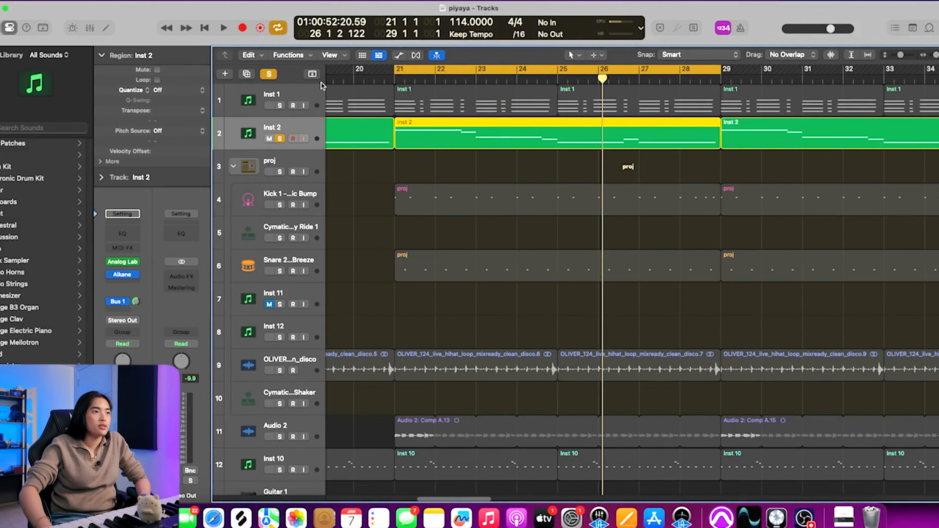
Step: Clear the current solo, solo Inst 1 and Inst 2 together, and play them with Inst 2 selected
left_click(269, 74)
left_click(436, 167)
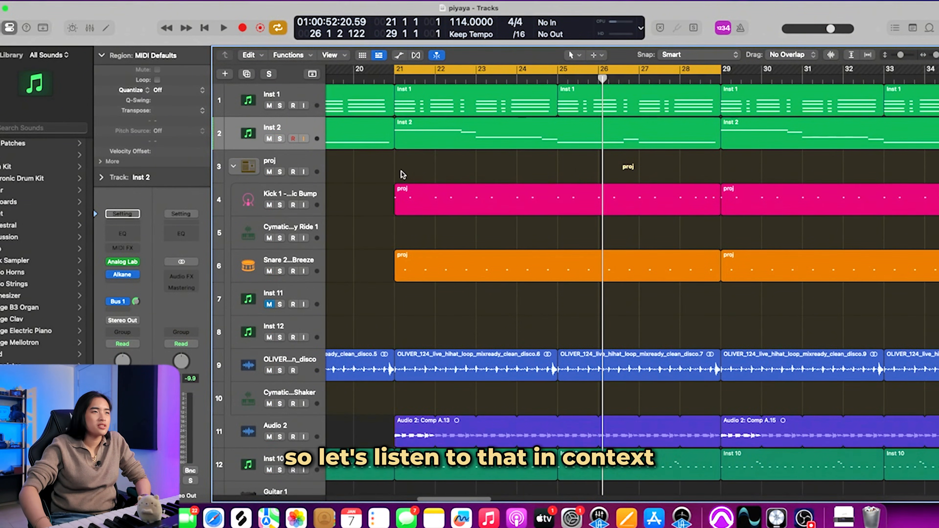
left_click(282, 107)
left_click(280, 138)
key("space")
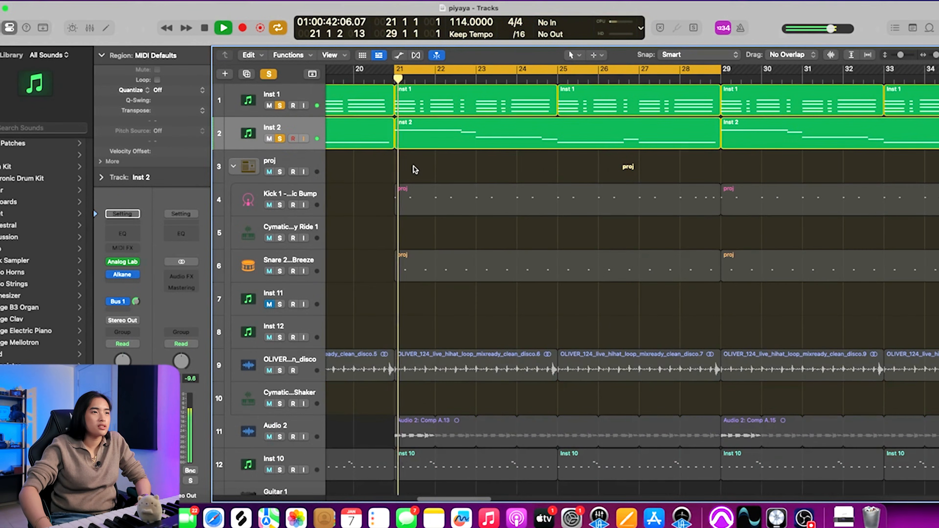
left_click(317, 97)
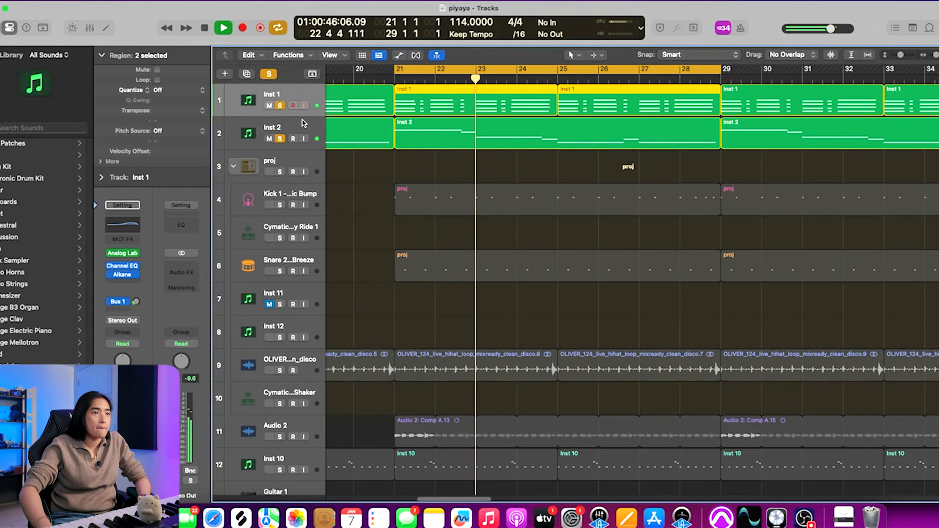
key("space")
left_click(302, 130)
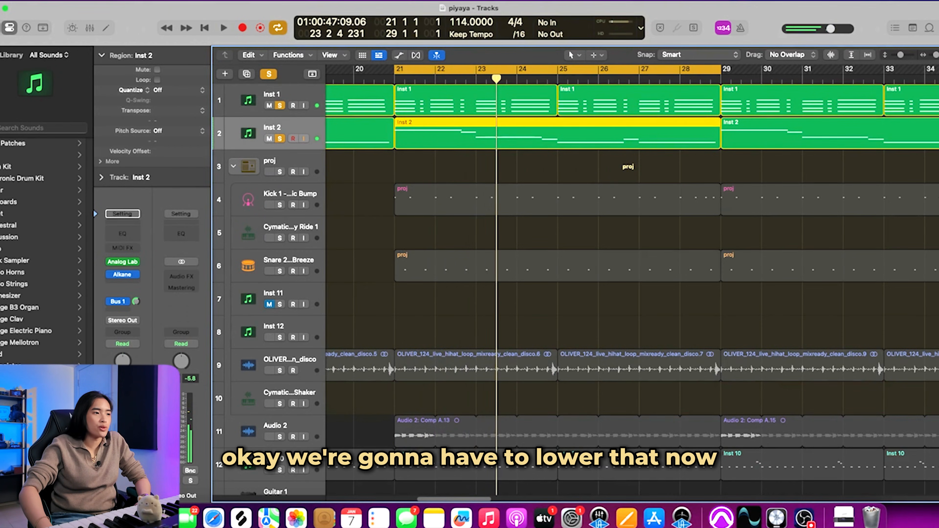
key("space")
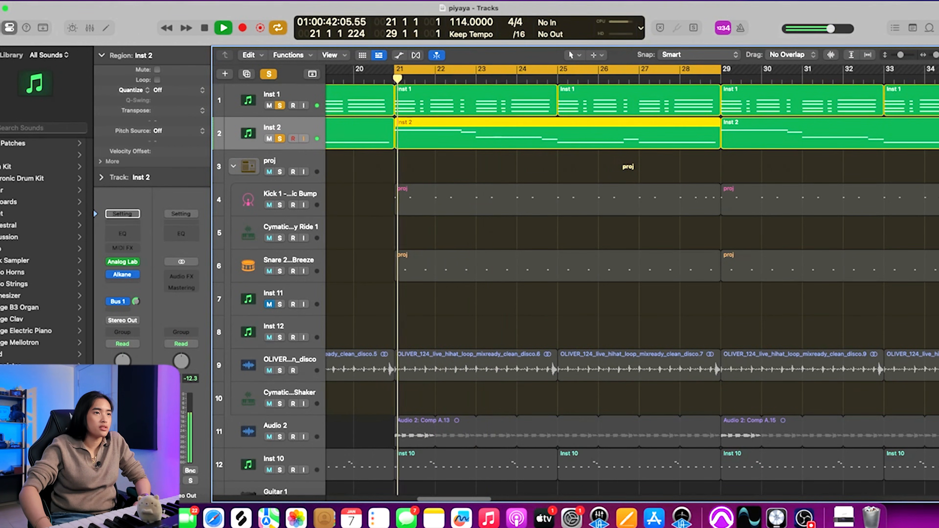
Step: Bypass Alkane on the Inst 1 track and replay the soloed Inst 1 and Inst 2 tracks
key("space")
left_click(297, 99)
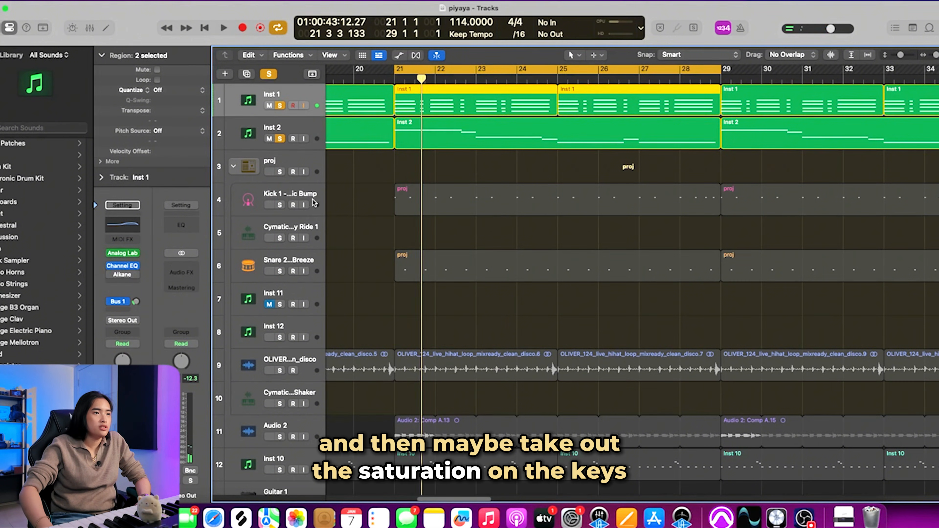
left_click(421, 171)
key("space")
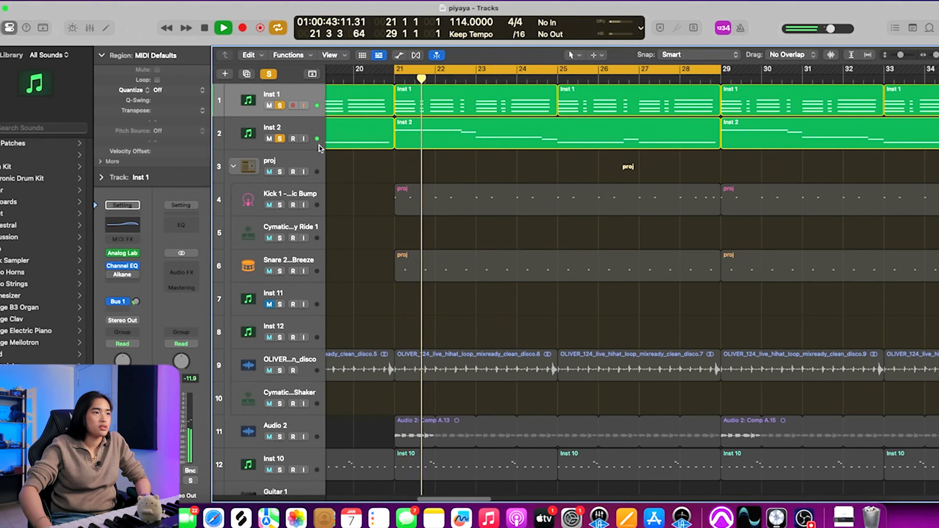
Step: Set Thud to -8.5 dB in Alkane on the Inst 2 track and close the plug-in window
left_click(319, 148)
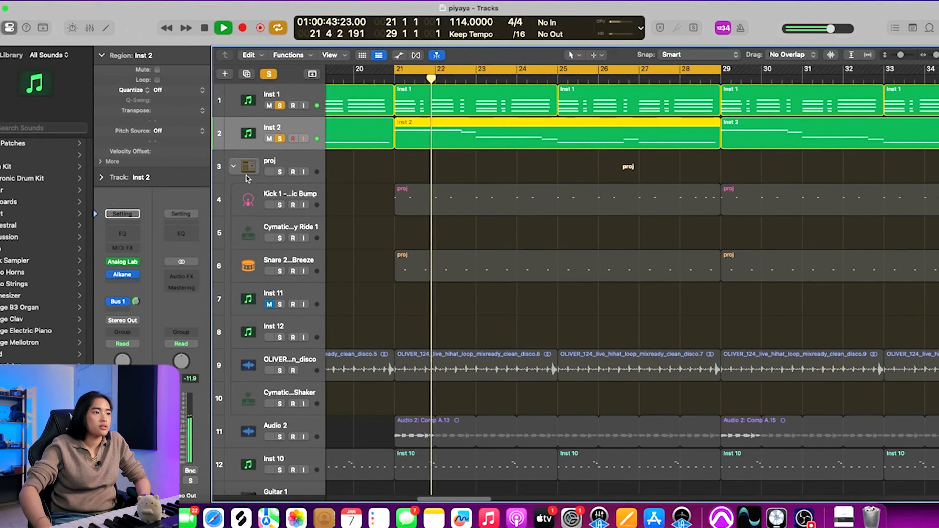
left_click(123, 274)
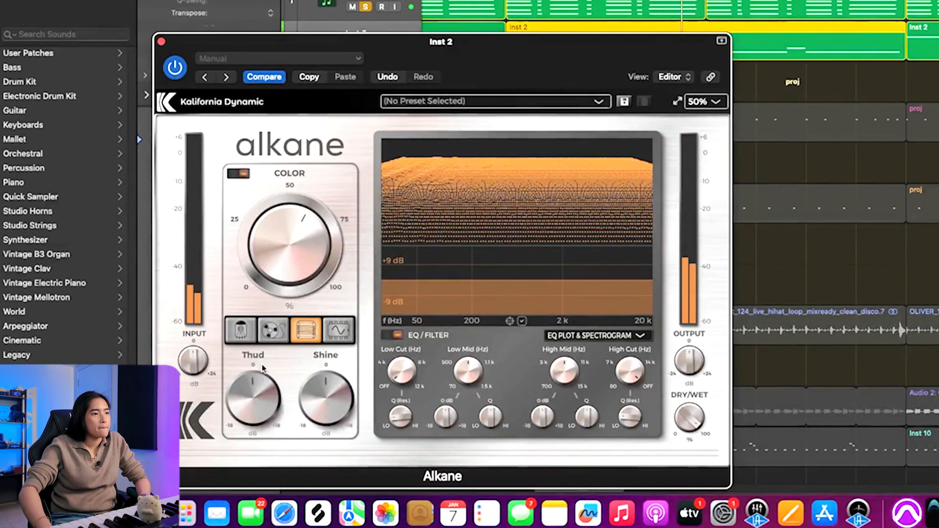
left_click_drag(262, 368, 254, 434)
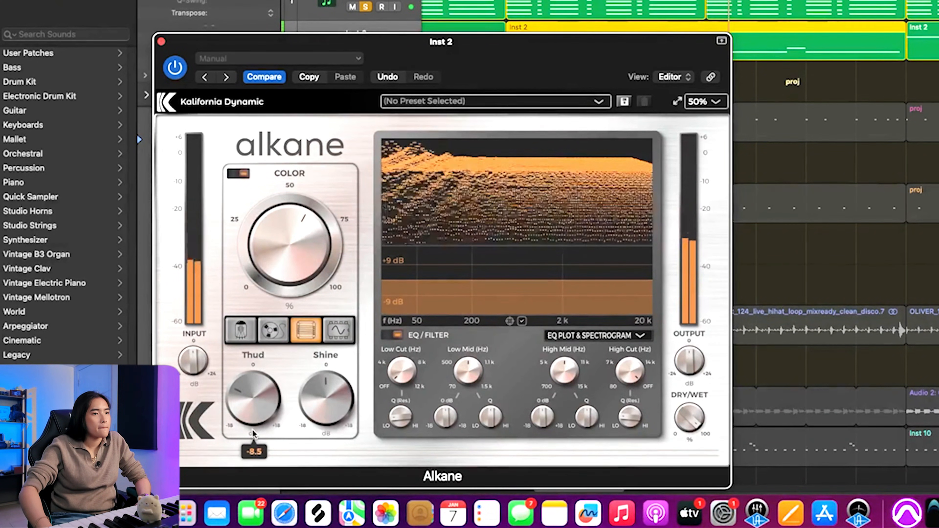
left_click(161, 41)
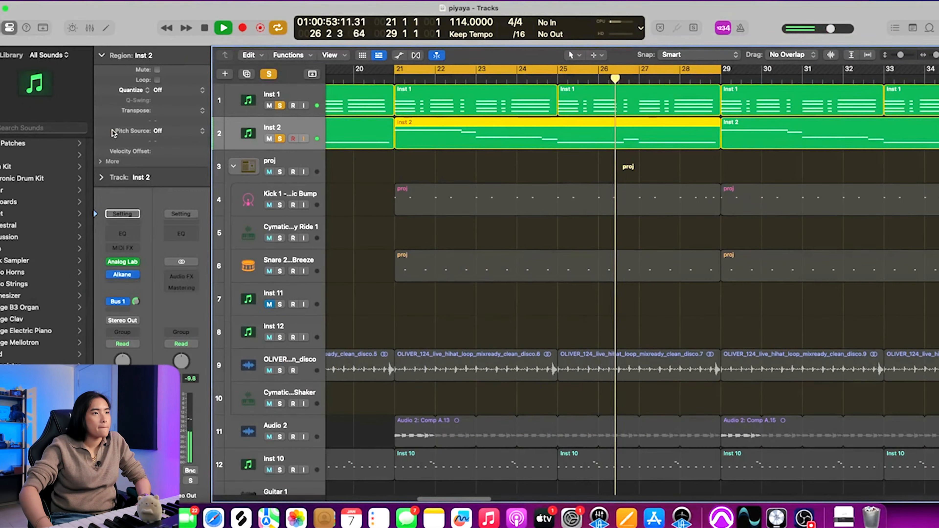
Step: Add the proj drum stack to the soloed Inst 1 and Inst 2 tracks during playback
left_click(485, 164)
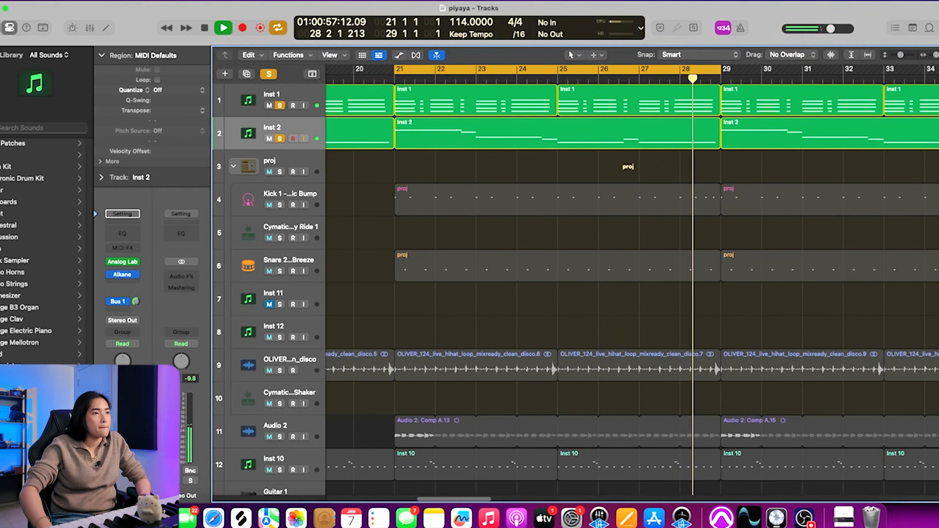
left_click(280, 172)
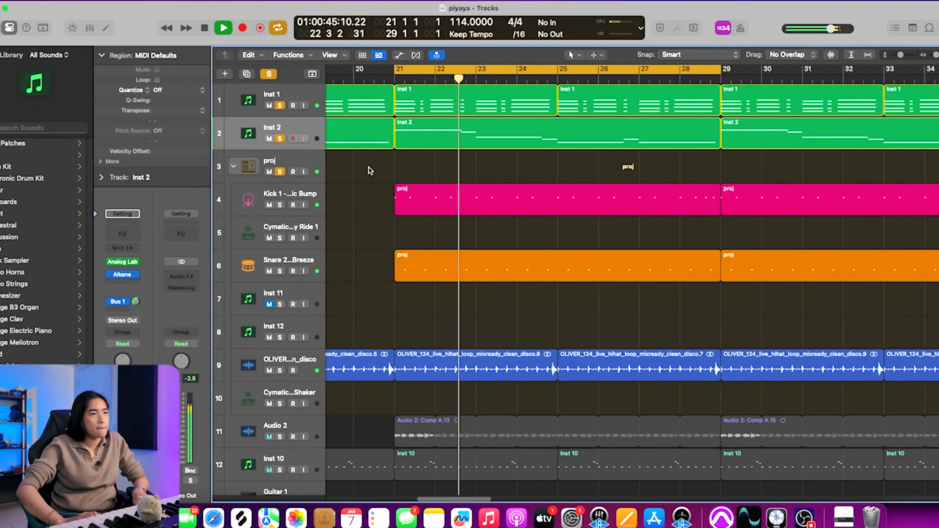
key("ctrl+Up")
left_click(658, 285)
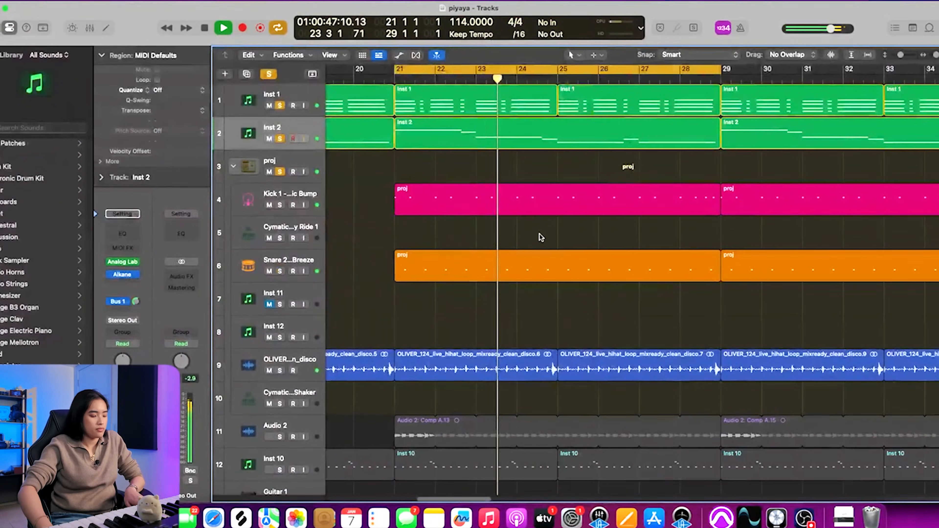
Step: Select the OLIVER hi-hat loop track and add Inst 10 to the soloed tracks
key("super+Left")
key("super+Up")
key("super+Up")
key("super+Up")
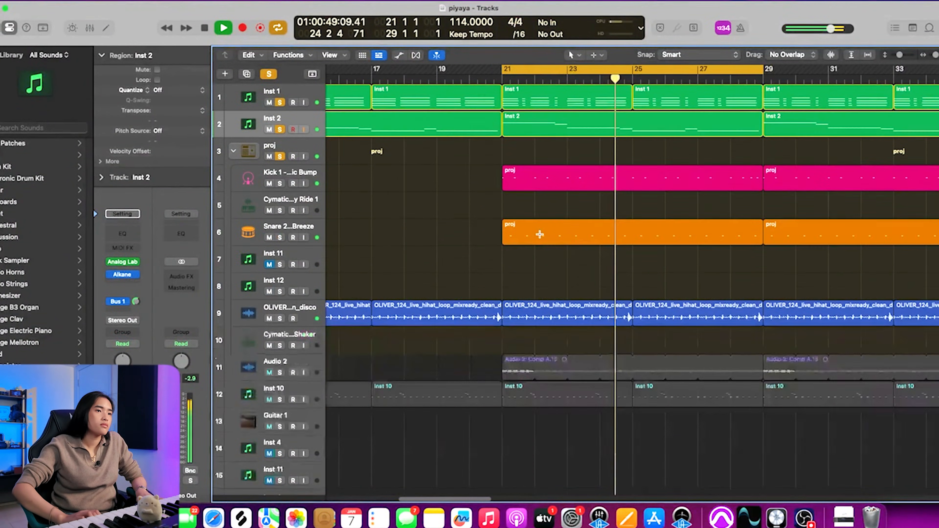
key("super+Left")
key("super+Left")
key("super+Down")
key("super+Down")
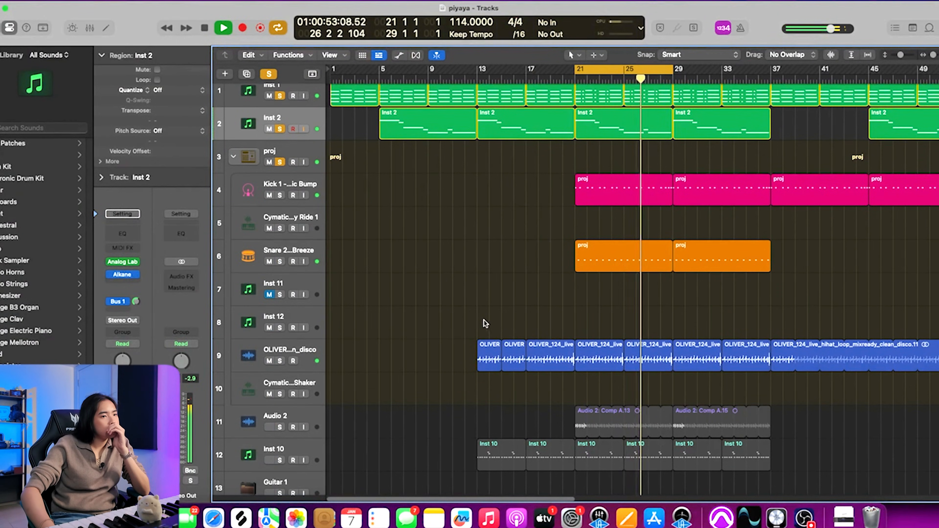
left_click(232, 363)
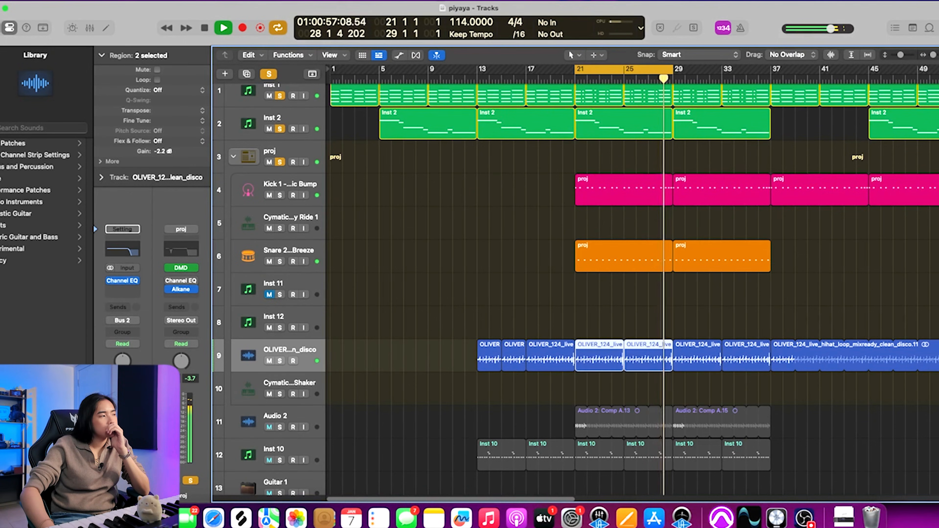
scroll(282, 326, "down", 3)
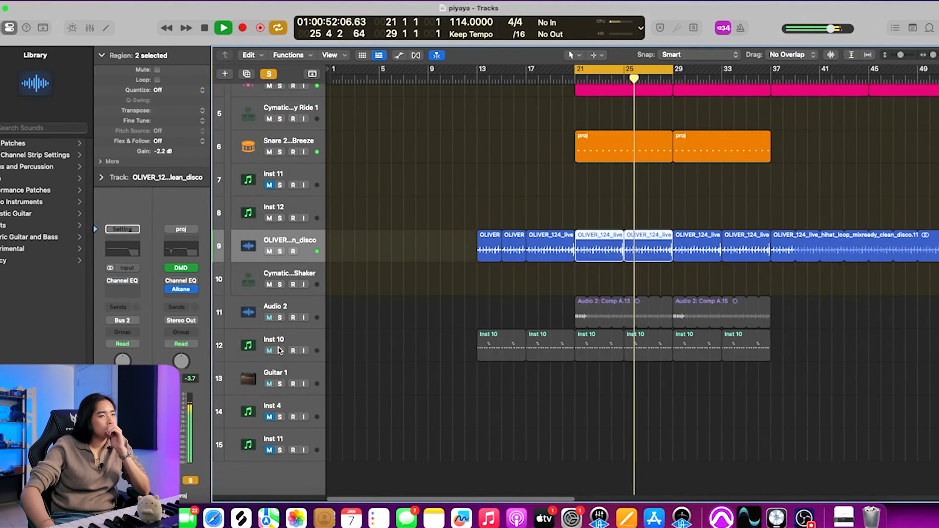
left_click(280, 350)
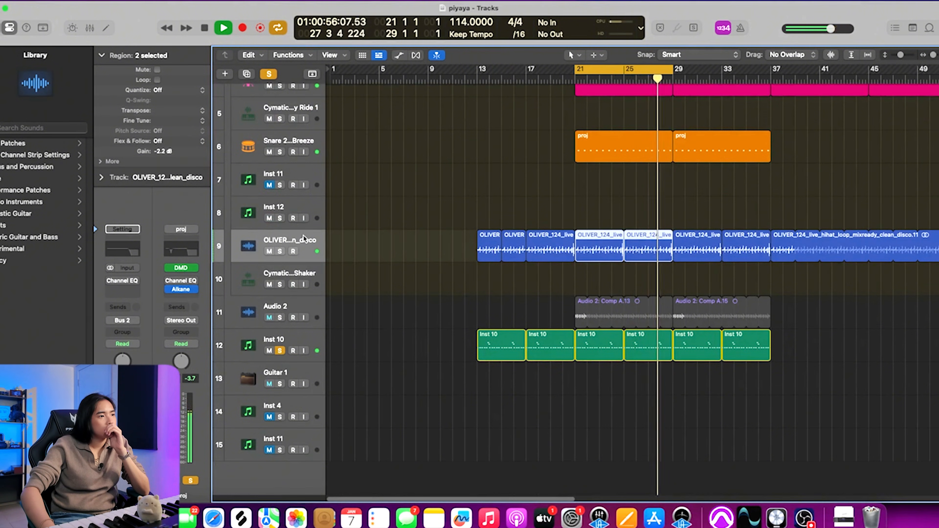
Step: In the hi-hat loop's Channel EQ, move the 2500 Hz band to 3220 Hz at +0.5 dB and adjust the low-pass filter
left_click(127, 255)
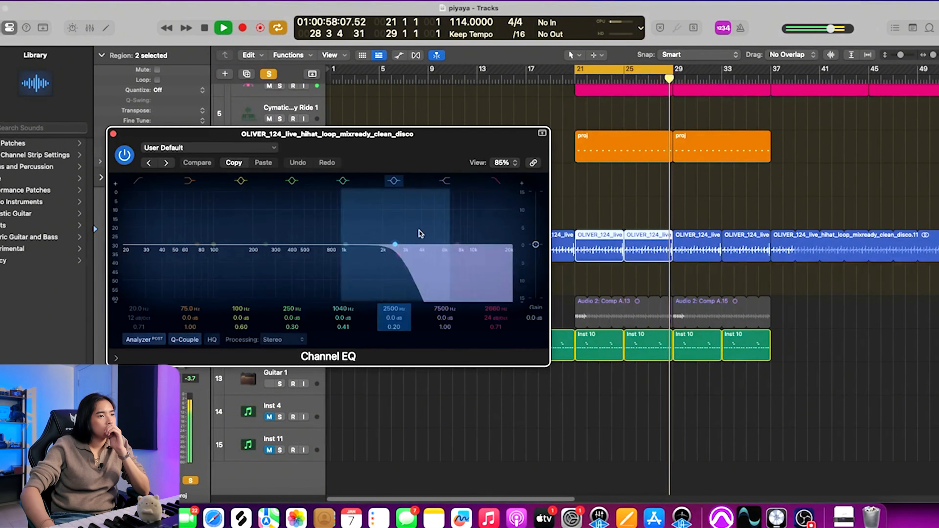
left_click_drag(396, 245, 409, 243)
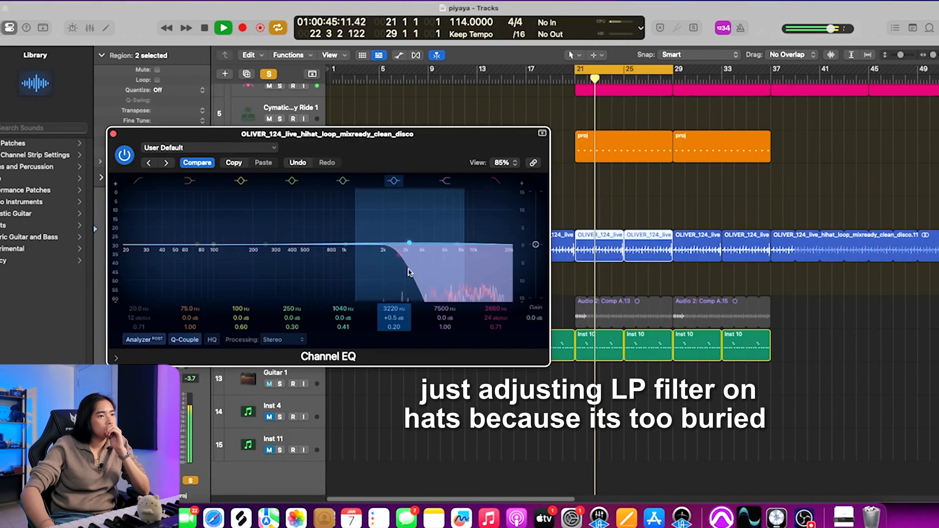
left_click_drag(496, 309, 496, 271)
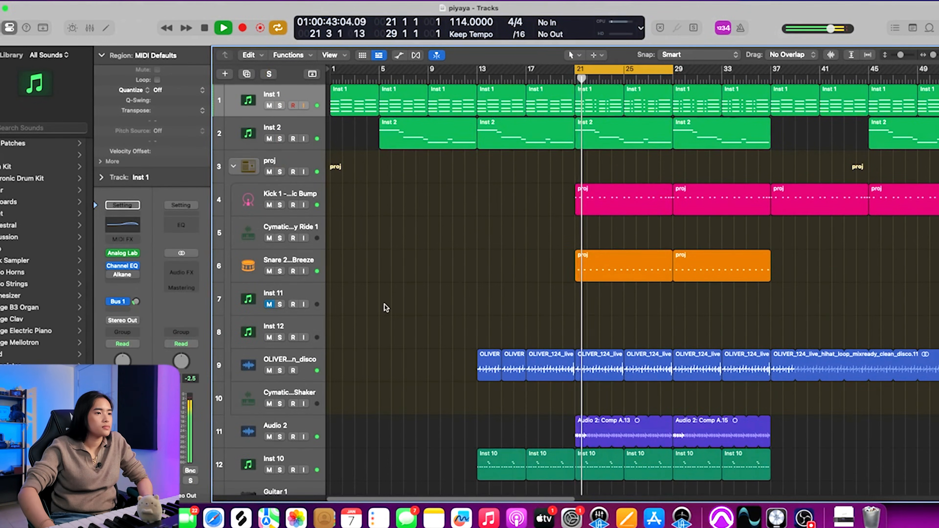
left_click(309, 419)
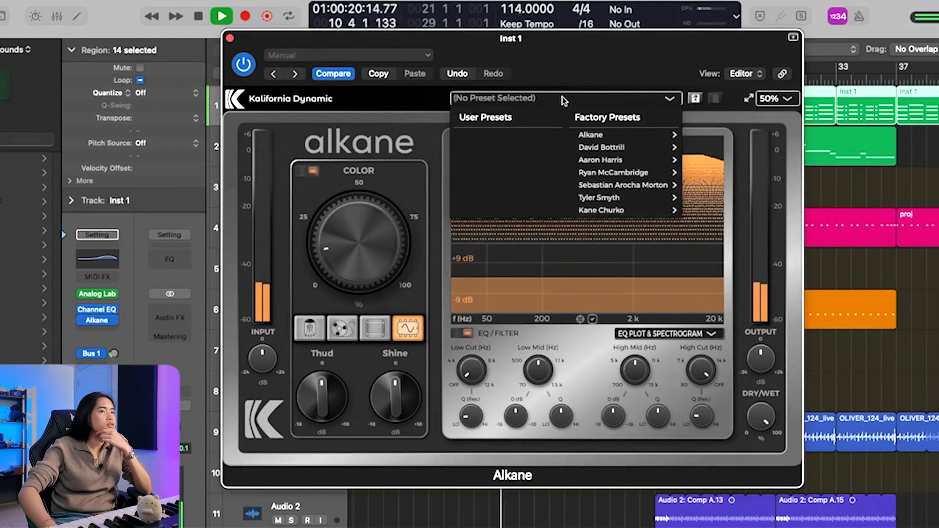
Step: Audition Alkane's factory presets (Default Tape) and Lo-fi Grit on the playing Inst 1 track
mouse_move(630, 141)
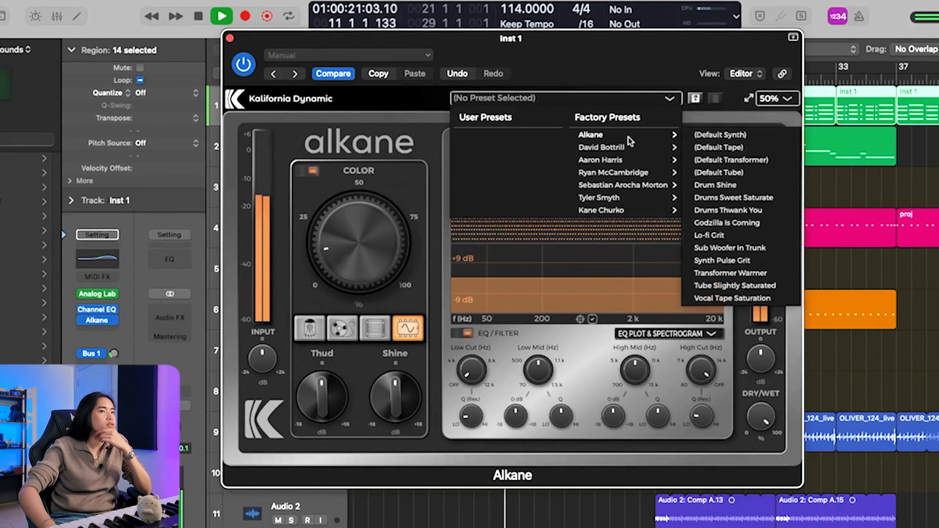
left_click(740, 147)
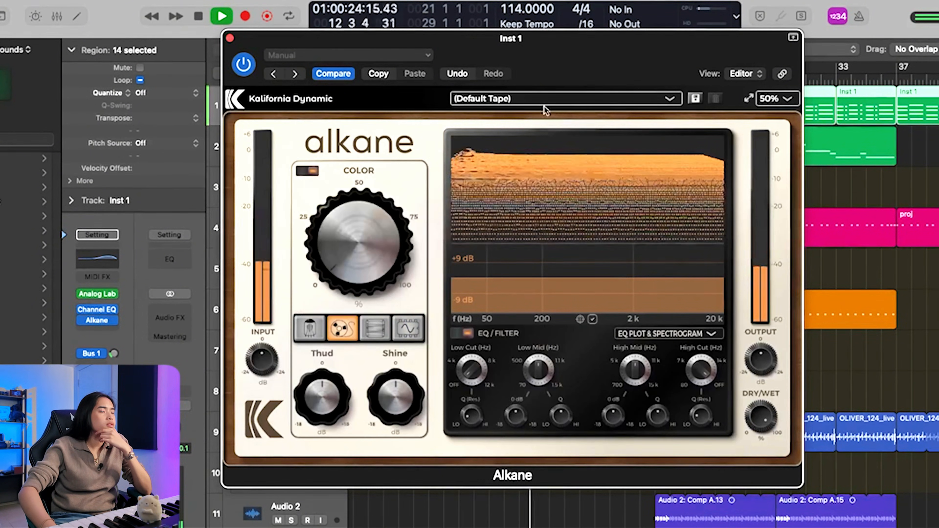
left_click(538, 99)
mouse_move(629, 134)
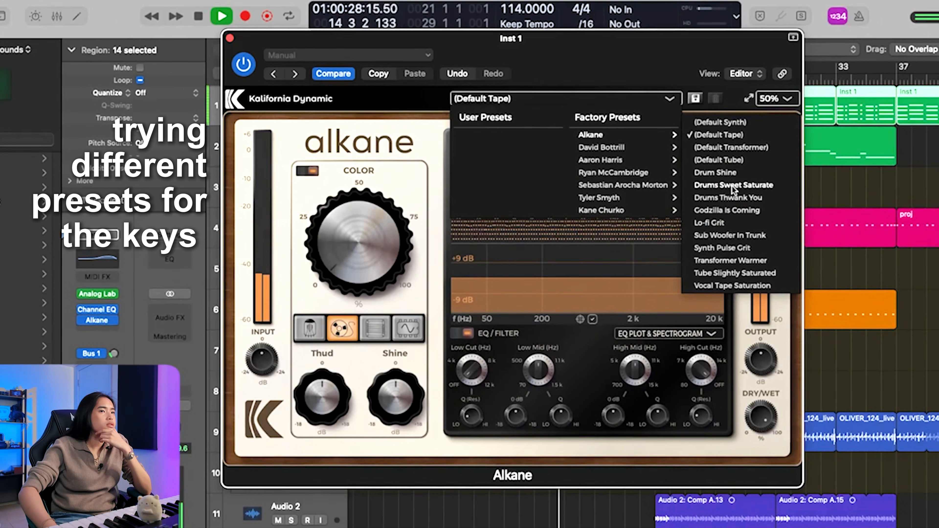
left_click(726, 224)
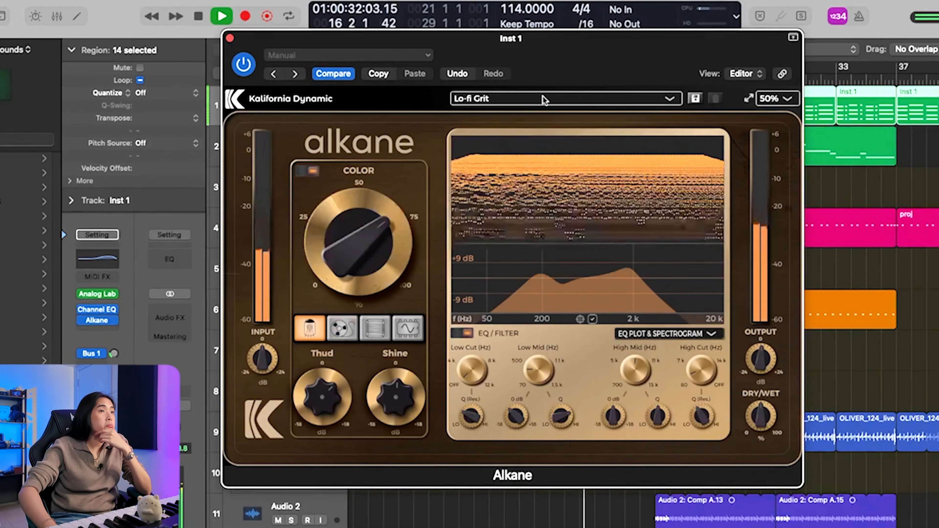
Step: Try the Transformer Warmer preset on Inst 1, load Tube Slightly Saturated instead, and close the Alkane window
left_click(547, 100)
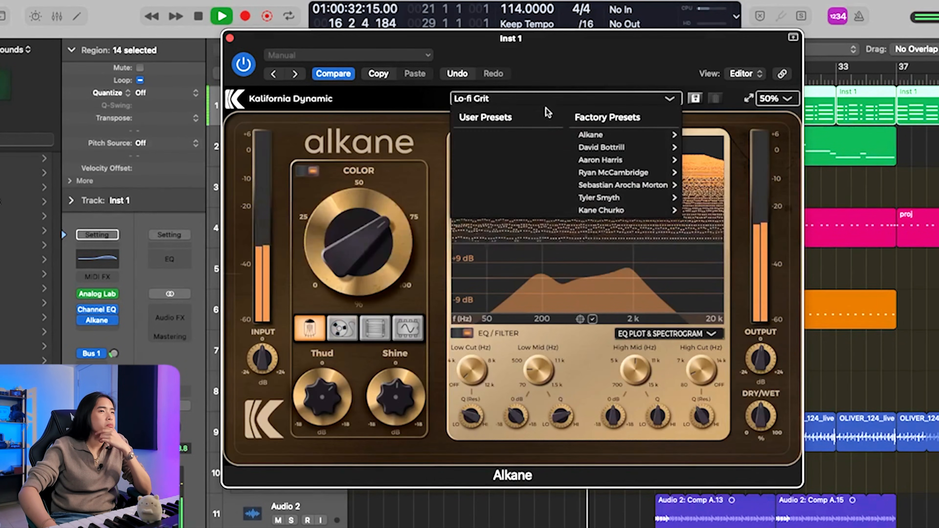
mouse_move(629, 136)
left_click(733, 172)
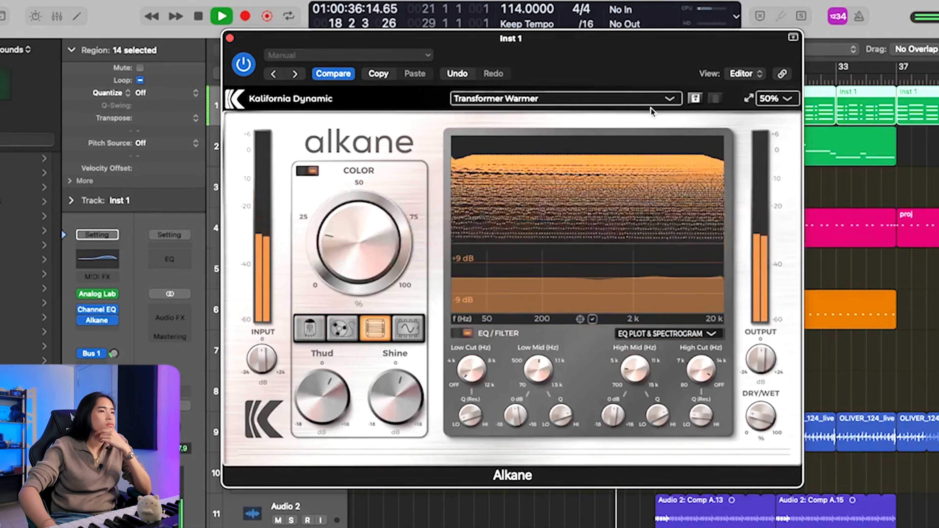
left_click(653, 101)
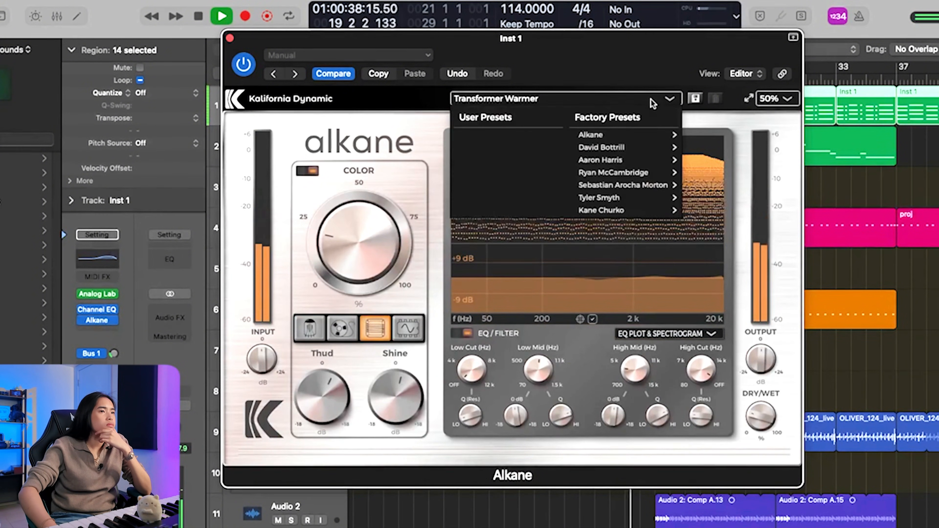
mouse_move(662, 134)
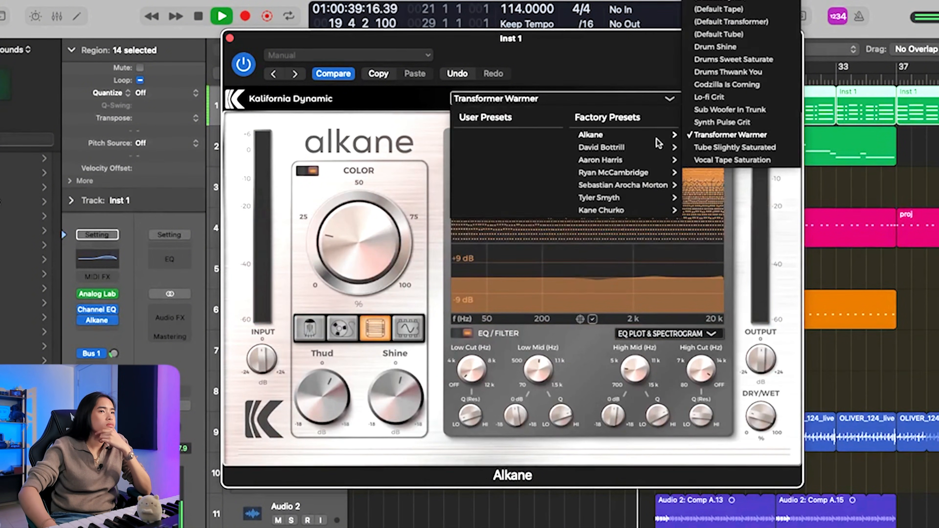
left_click(710, 148)
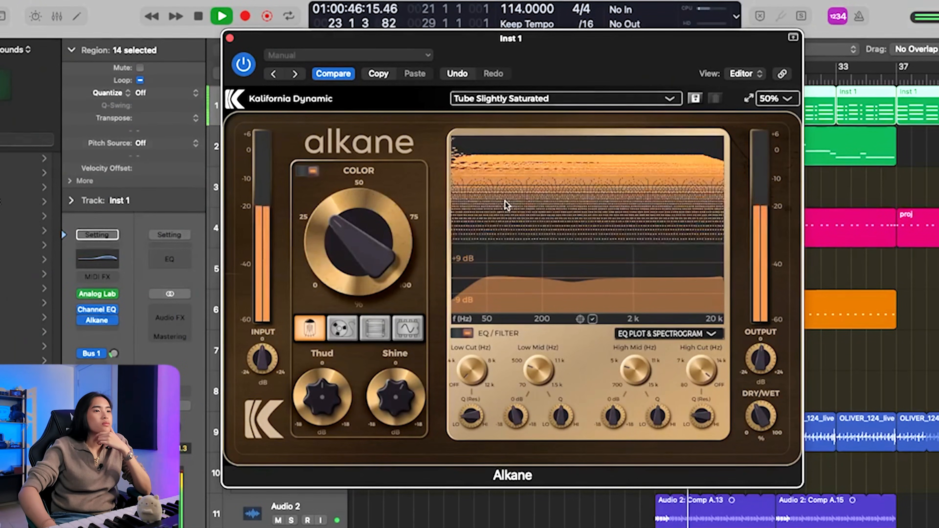
left_click(230, 39)
left_click(98, 260)
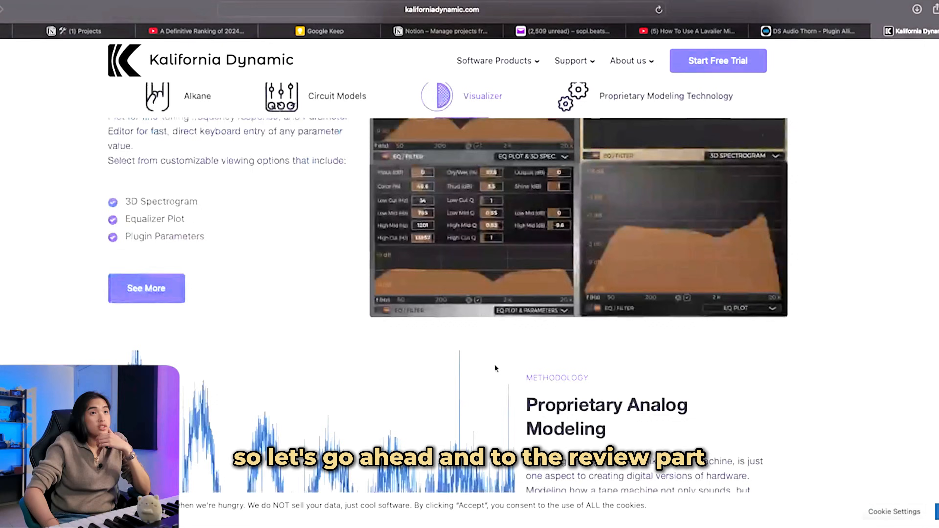
Step: Skim the Alkane product page on kaliforniadynamic.com in the browser and open its purchase checkout to check the price
scroll(494, 365, "up", 15)
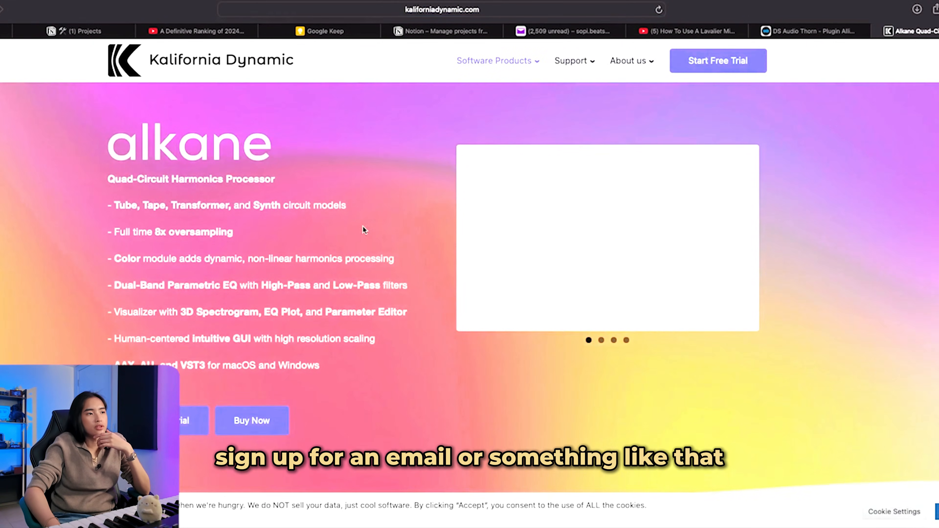
scroll(518, 259, "down", 15)
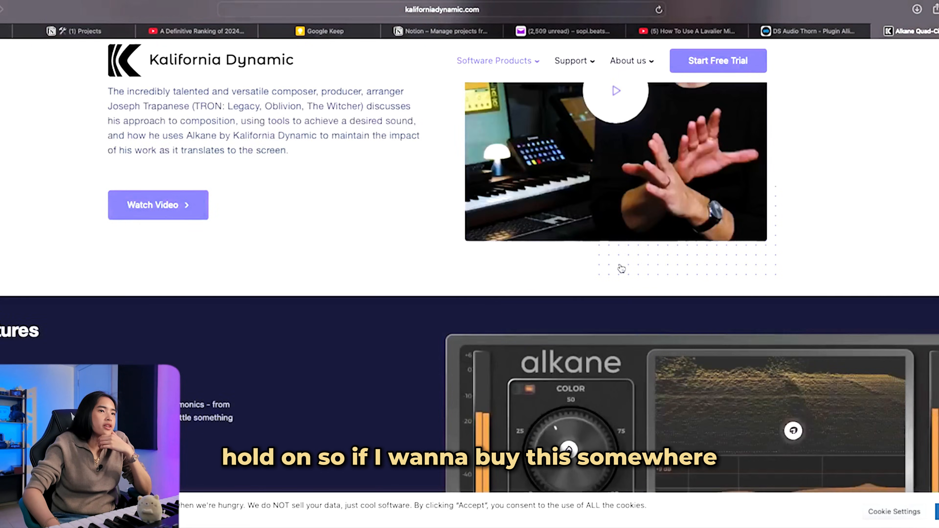
scroll(621, 255, "up", 10)
scroll(621, 255, "up", 5)
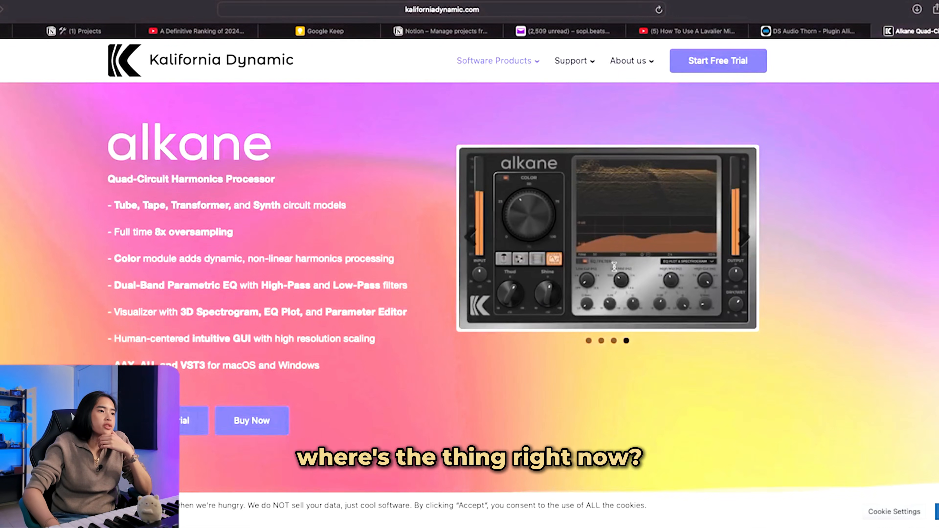
left_click(273, 421)
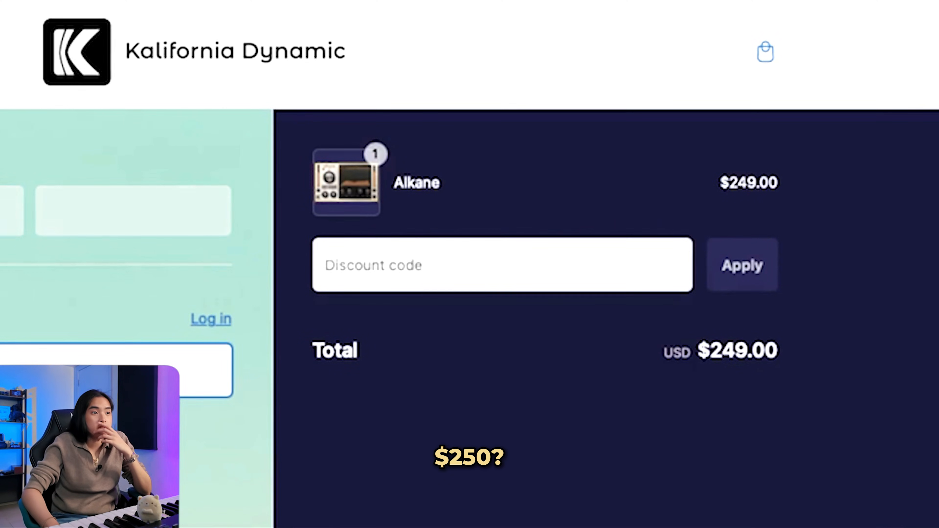